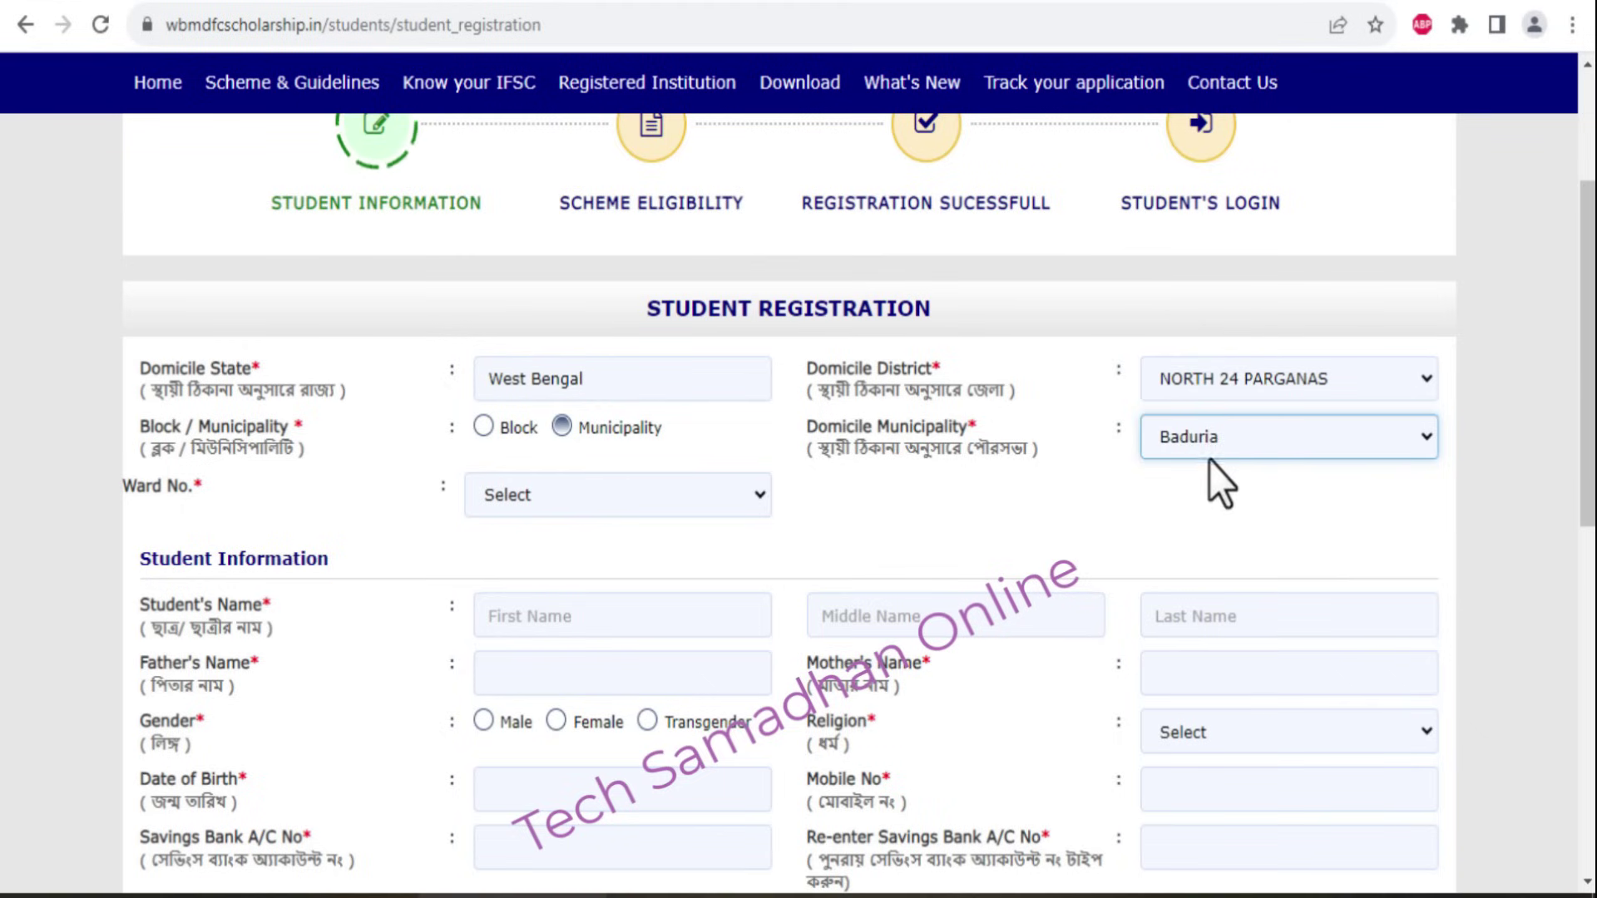
Keep Baduria as the municipality and choose Ward - 010 as the ward number.
{"action": "left_click", "coordinate": [1216, 431]}
{"action": "left_click", "coordinate": [1216, 431]}
{"action": "left_click", "coordinate": [543, 509]}
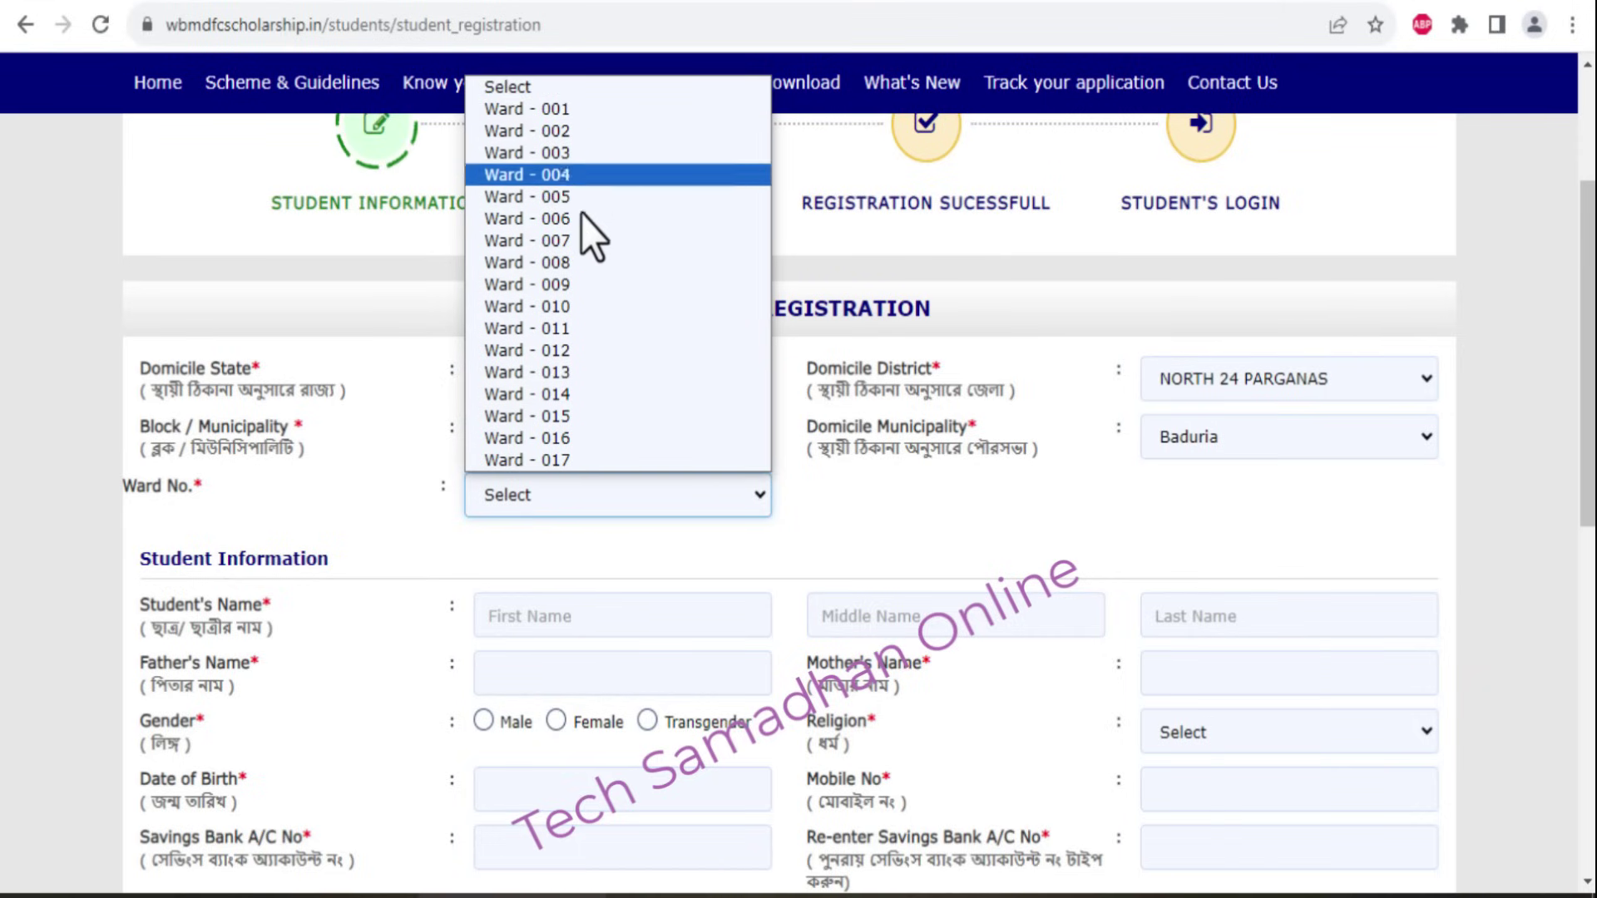
{"action": "left_click", "coordinate": [574, 307]}
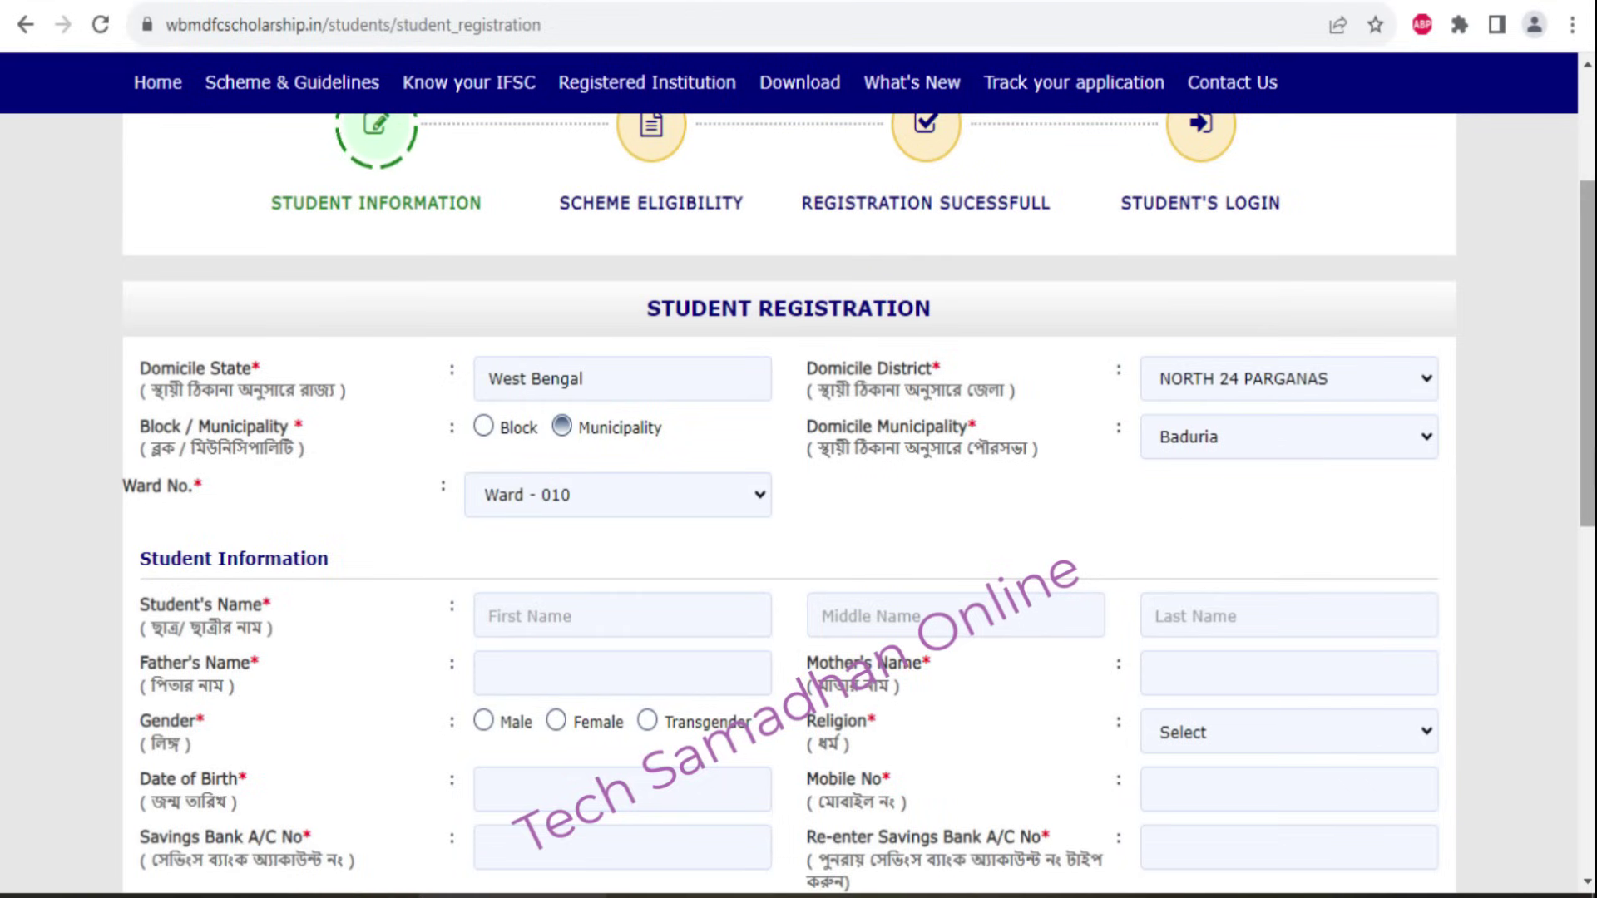
{"action": "scroll", "coordinate": [935, 515], "scroll_direction": "down", "scroll_amount": 3}
{"action": "scroll", "coordinate": [1514, 570], "scroll_direction": "down", "scroll_amount": 2}
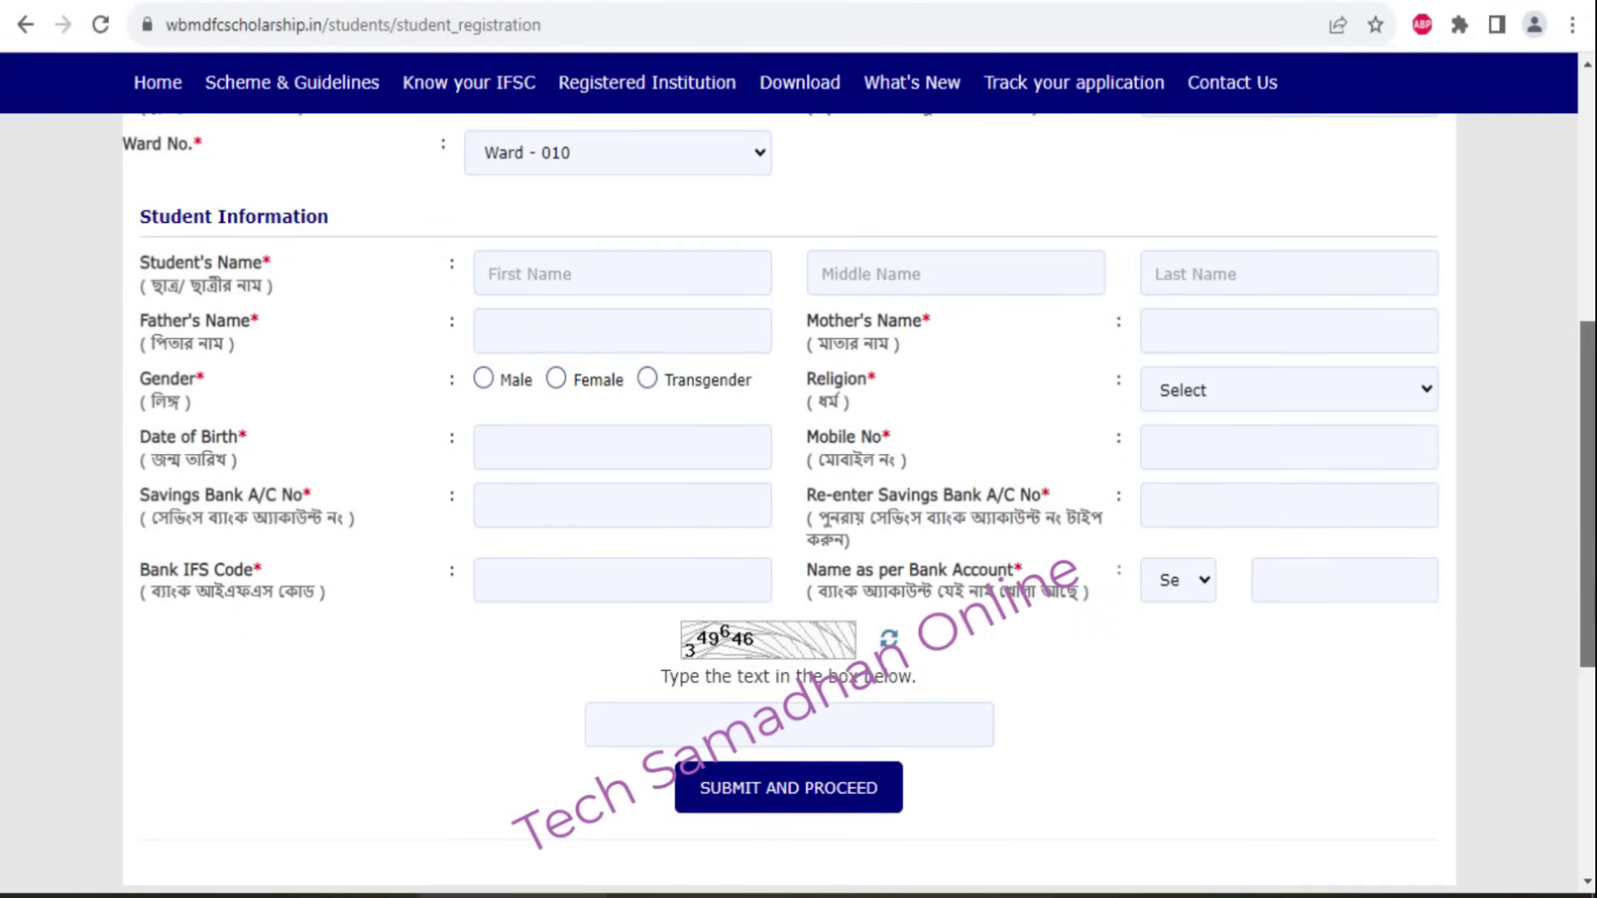
{"action": "left_click", "coordinate": [564, 267]}
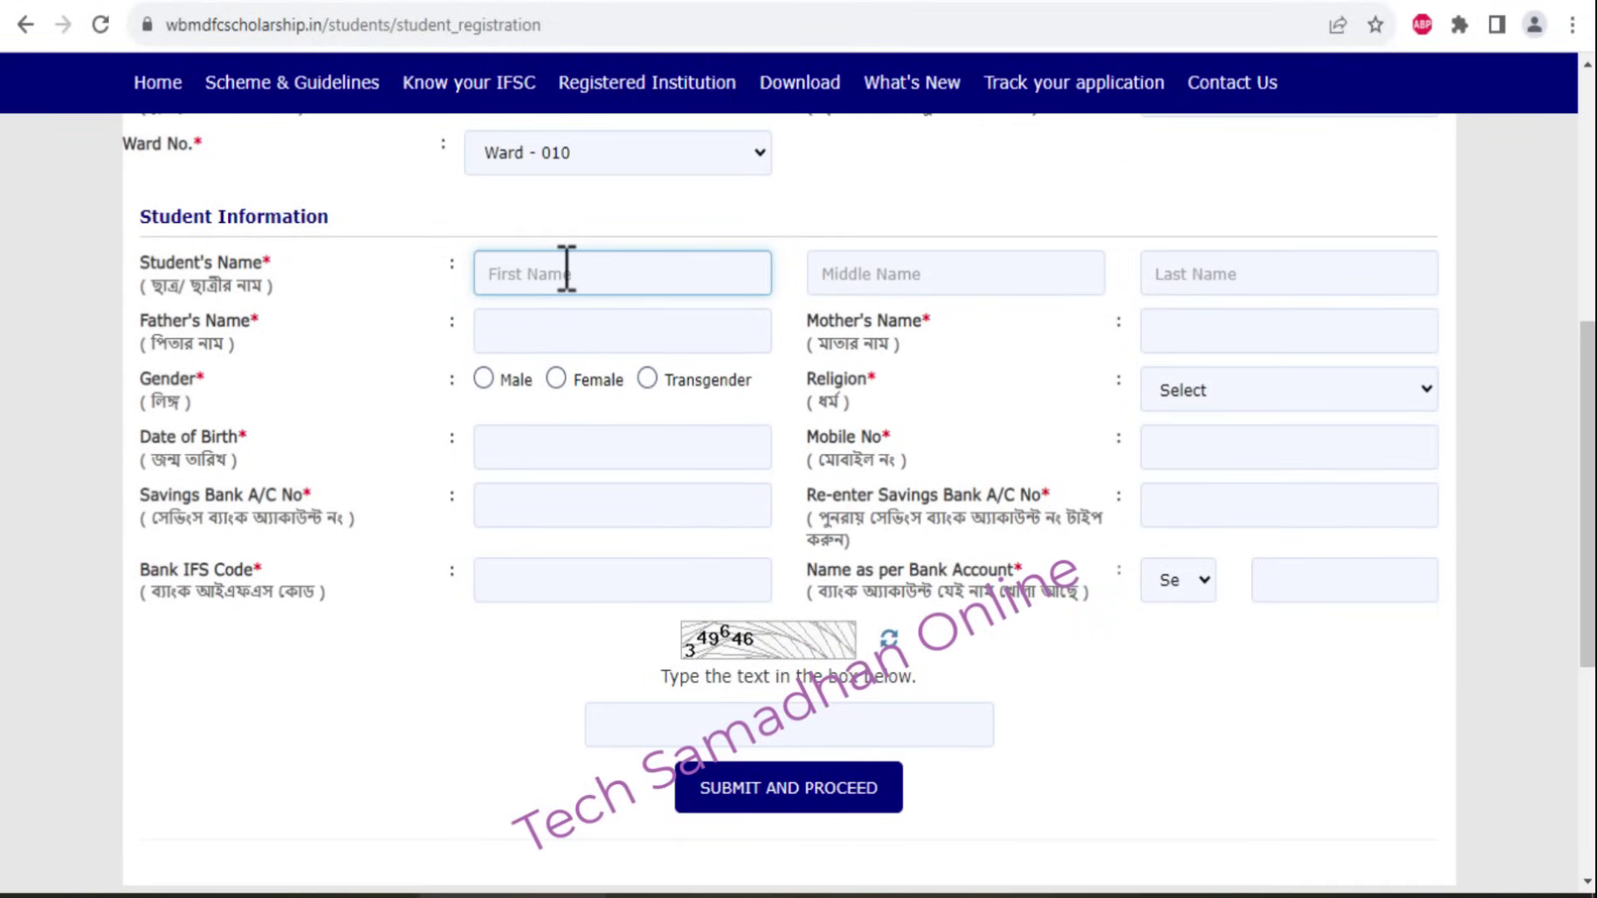
Enter the student's name as first name DEMO and last name TEST.
{"action": "type", "text": "DEMO"}
{"action": "left_click", "coordinate": [1004, 272]}
{"action": "left_click", "coordinate": [1210, 274]}
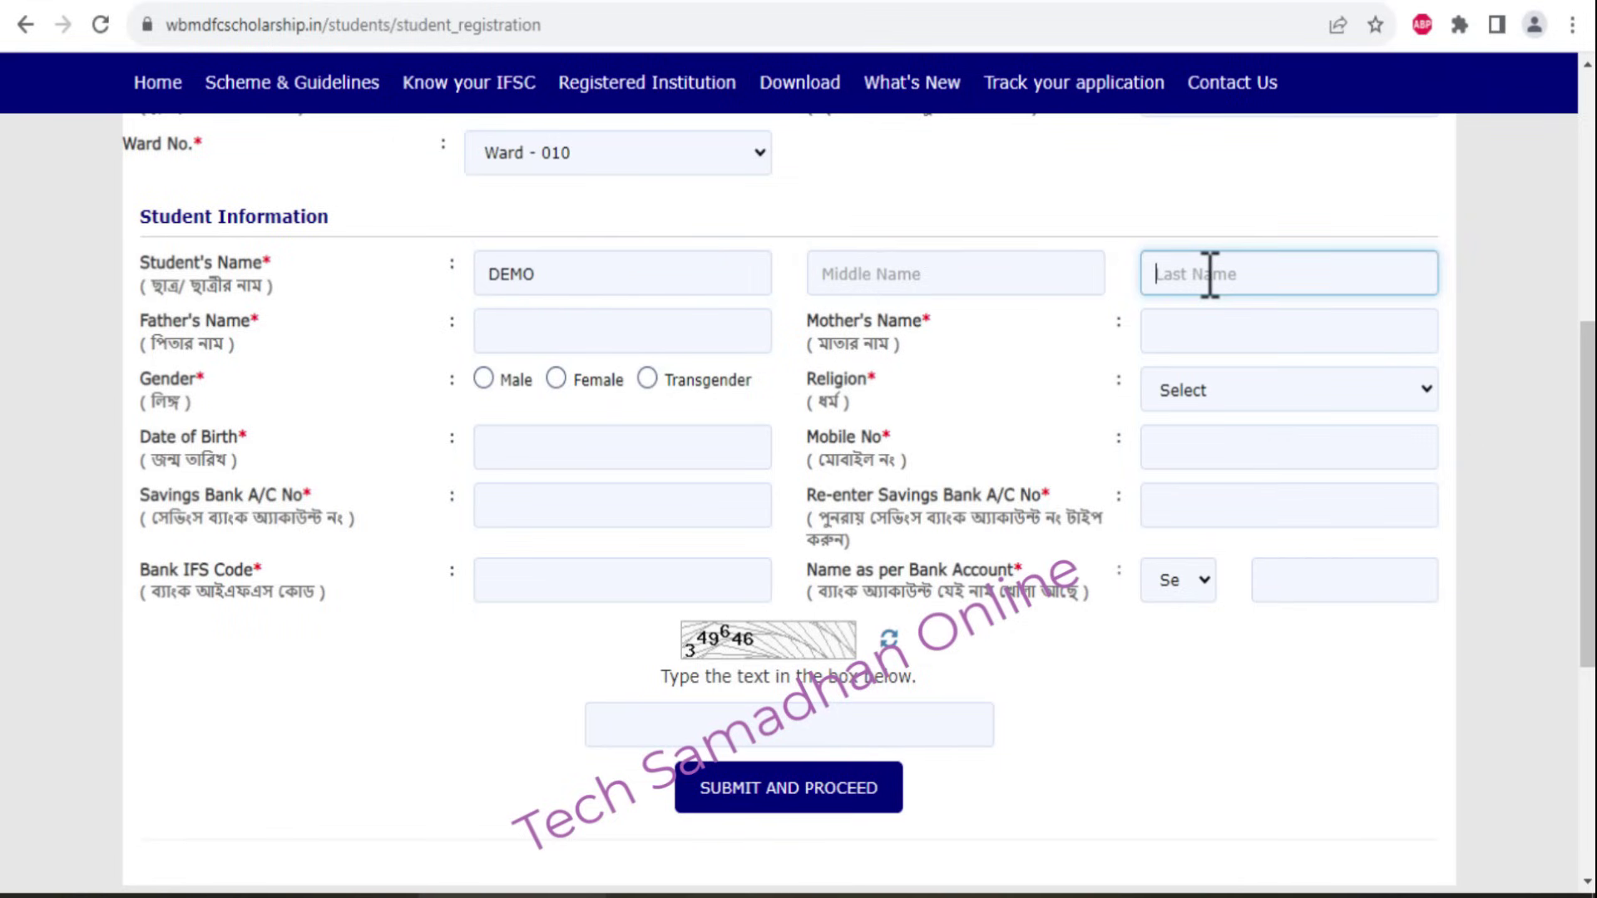
{"action": "type", "text": "TEST"}
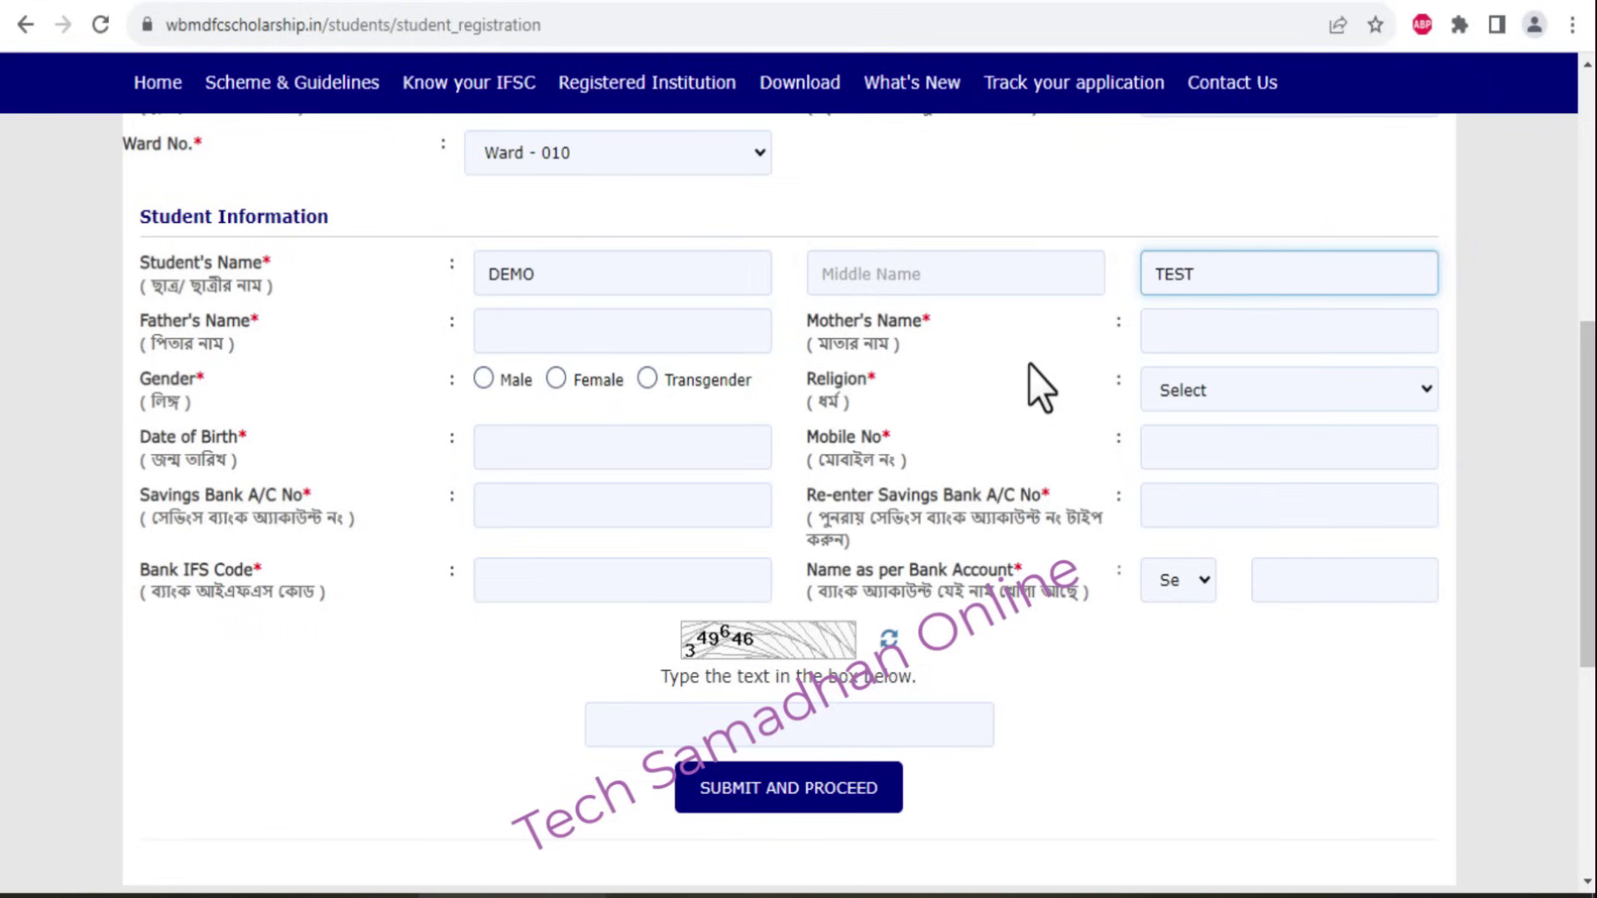
{"action": "left_click", "coordinate": [1020, 368]}
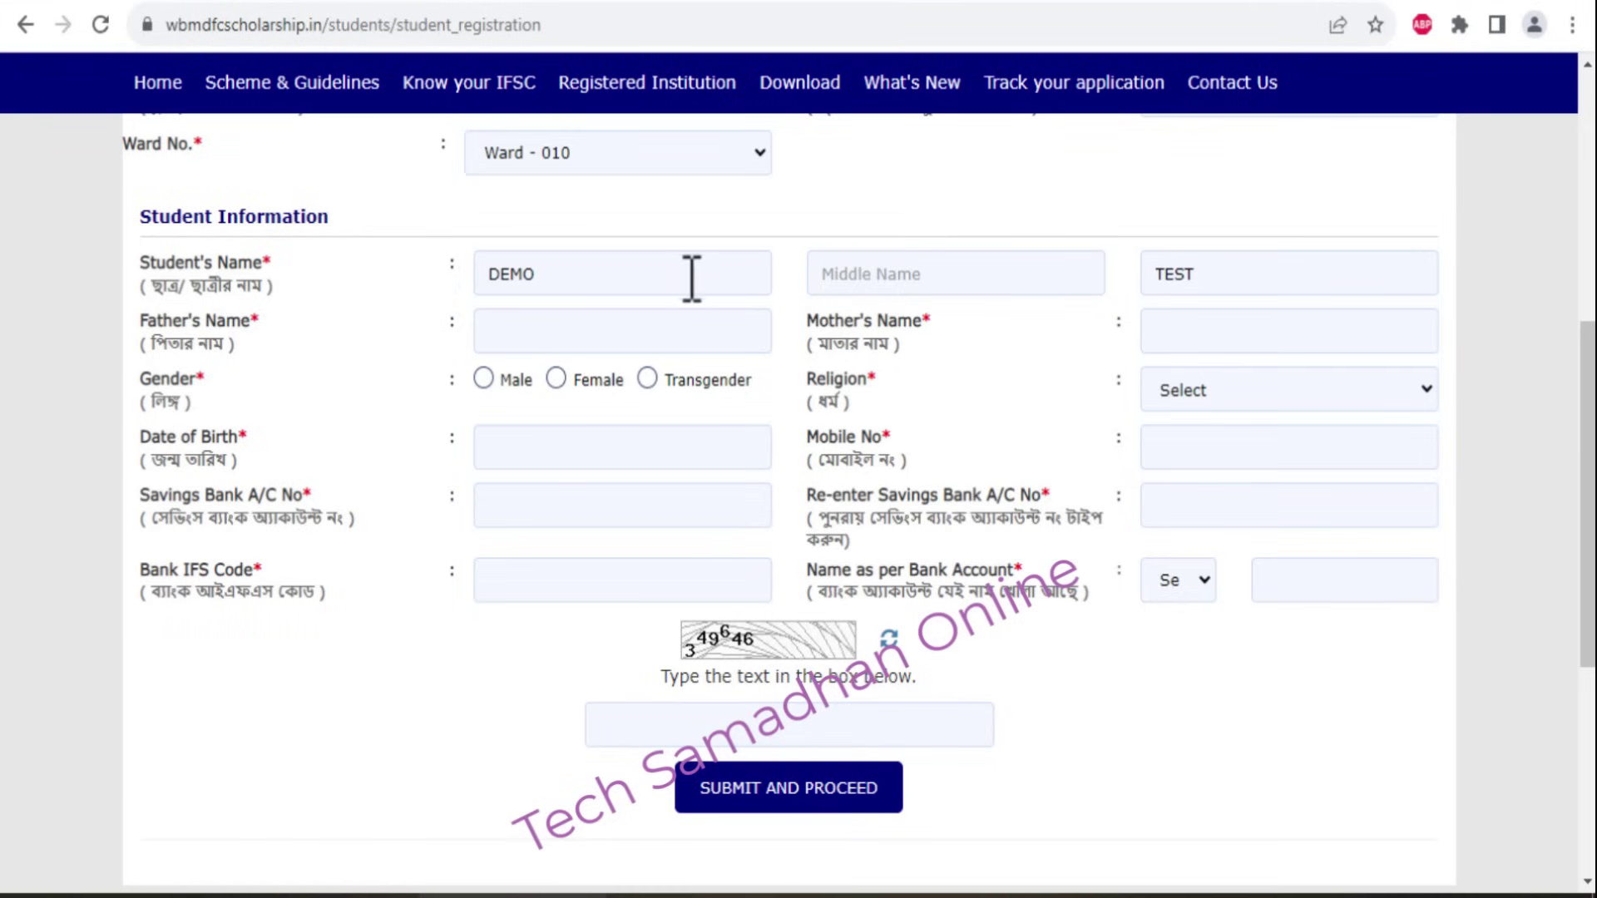
Enter TEST DEMO as the father's name and DEMO TEST as the mother's name.
{"action": "left_click", "coordinate": [618, 331]}
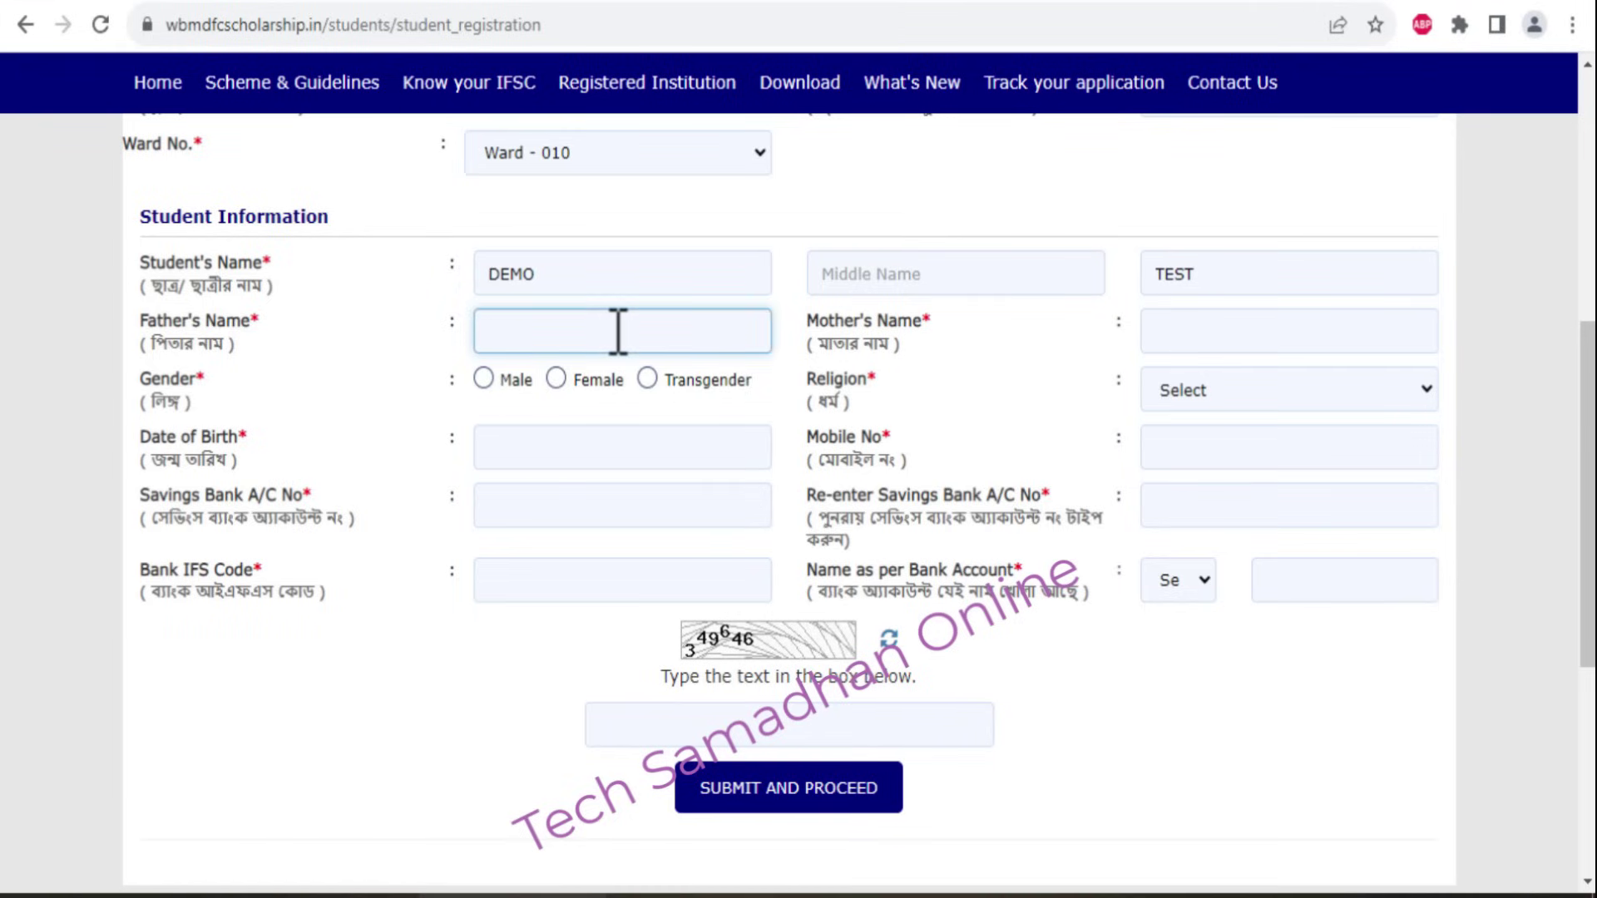
{"action": "type", "text": "TEST DEMO"}
{"action": "left_click", "coordinate": [1172, 340]}
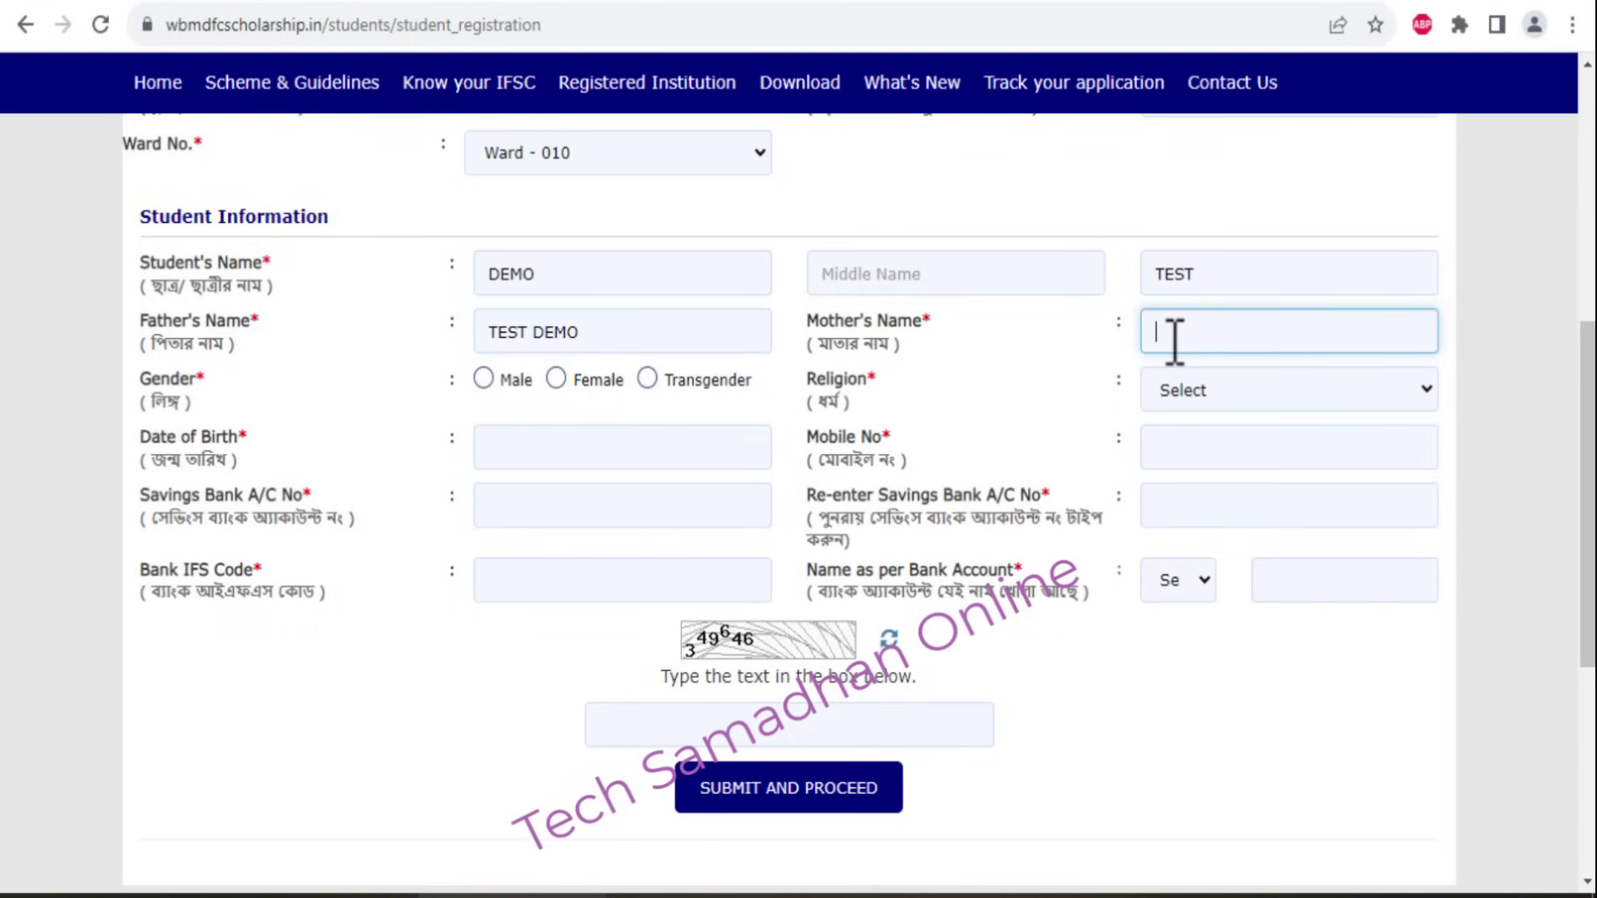
{"action": "type", "text": "DEMO TEST"}
{"action": "left_click", "coordinate": [1515, 496]}
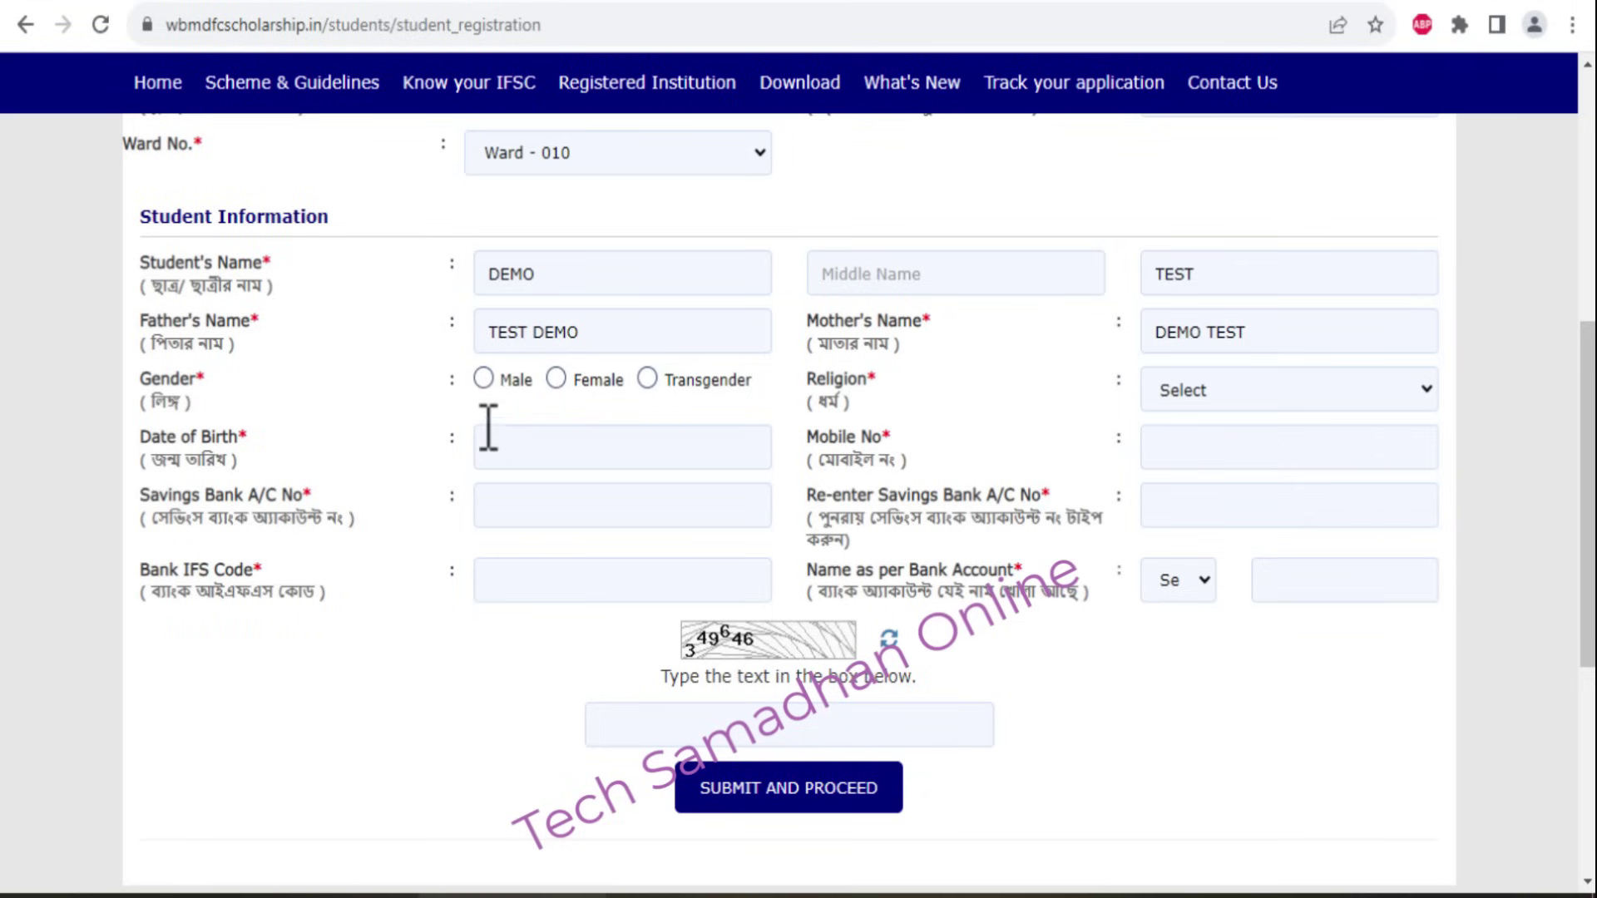
Mark the student's gender as Male and religion as Muslim.
{"action": "left_click", "coordinate": [484, 383]}
{"action": "left_click", "coordinate": [1423, 387]}
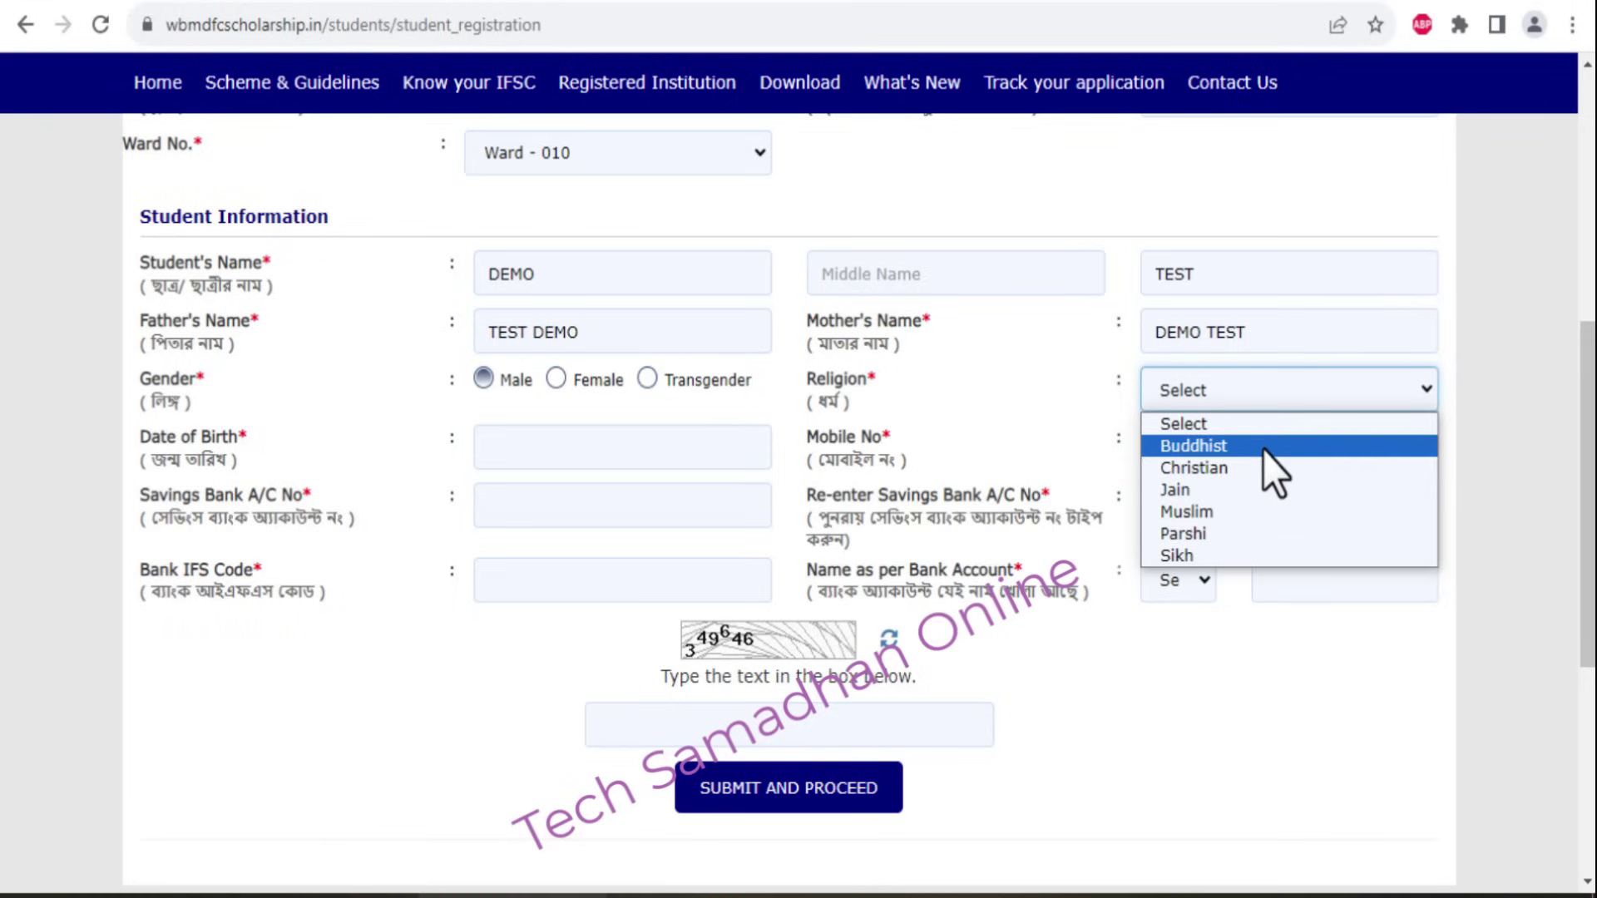
{"action": "left_click", "coordinate": [1225, 518]}
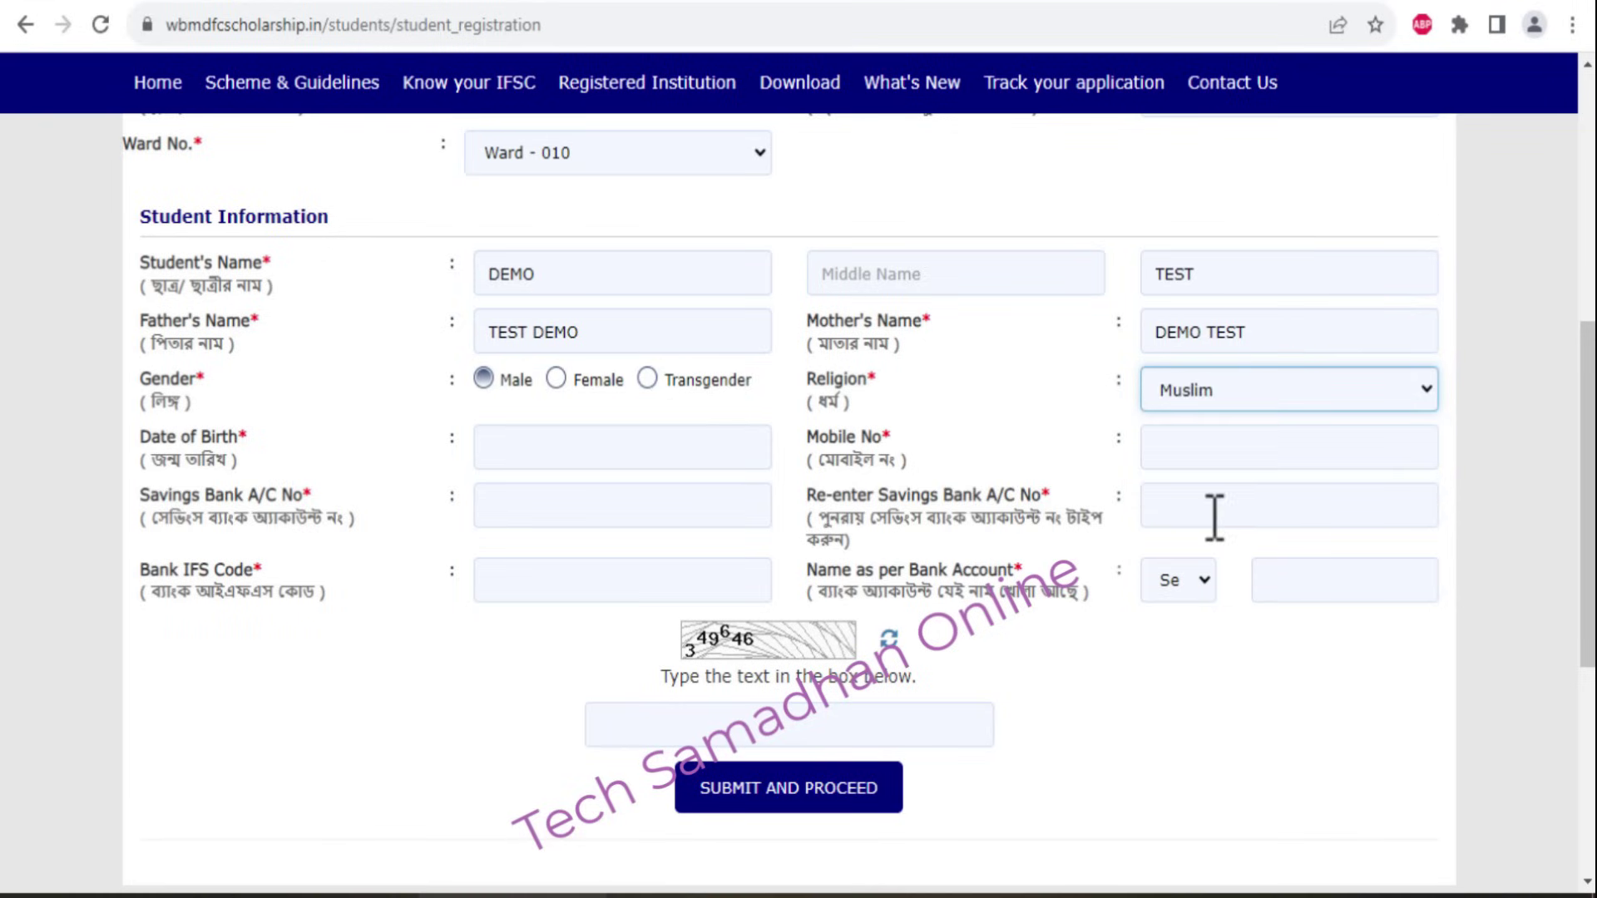
Set the date of birth to 05-04-2023 in the calendar picker.
{"action": "left_click", "coordinate": [536, 460]}
{"action": "left_click", "coordinate": [647, 498]}
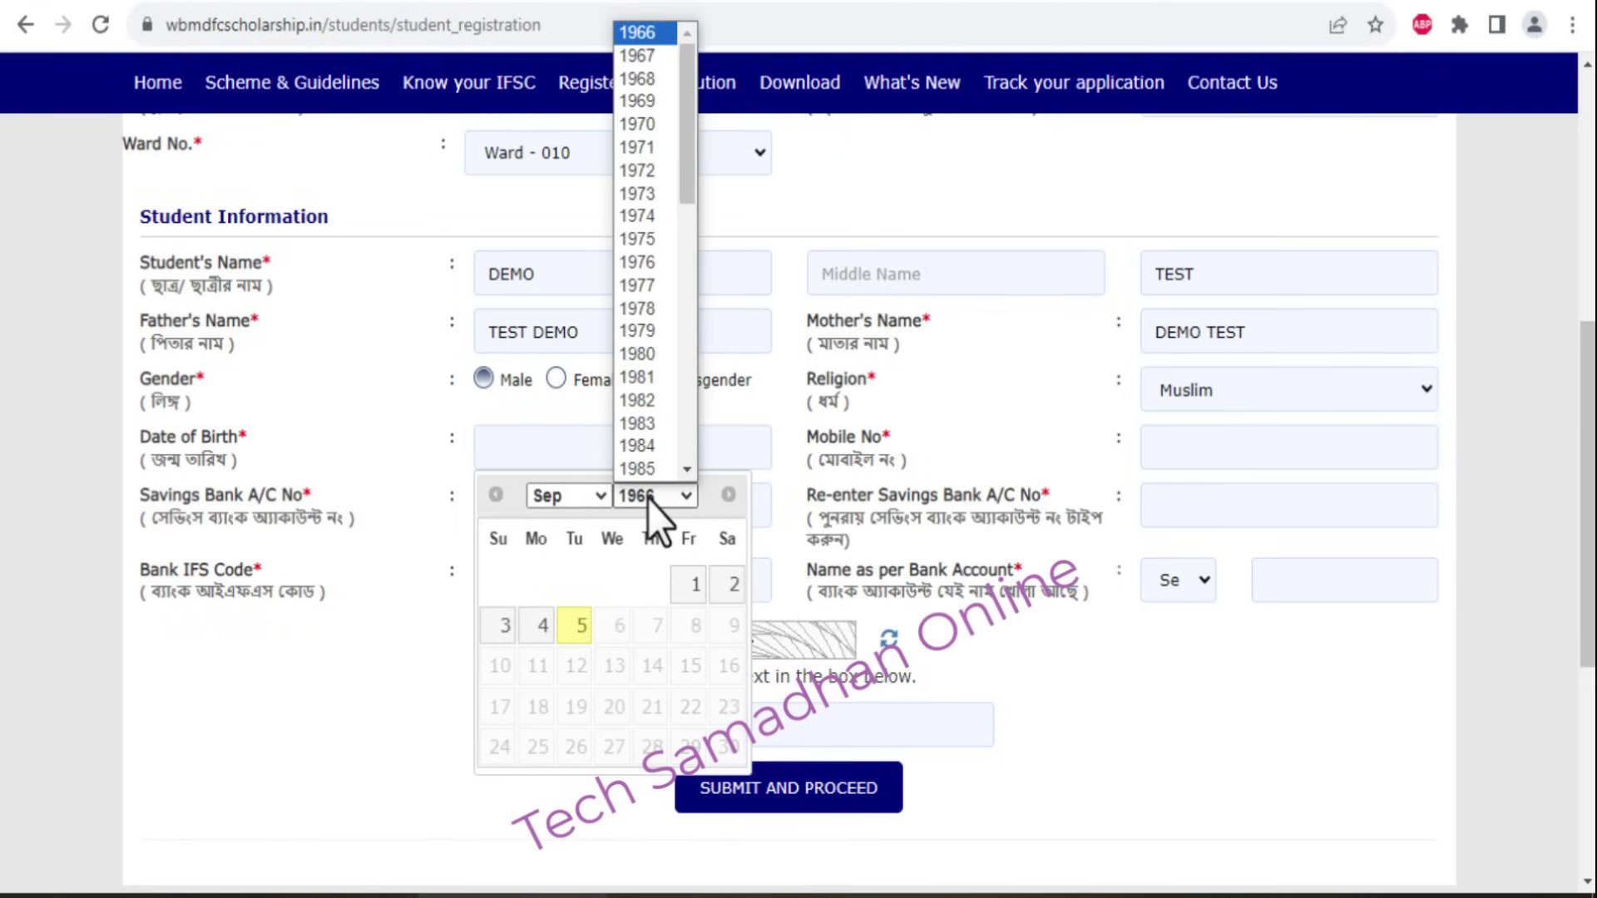
{"action": "left_click", "coordinate": [586, 499]}
{"action": "left_click", "coordinate": [586, 499]}
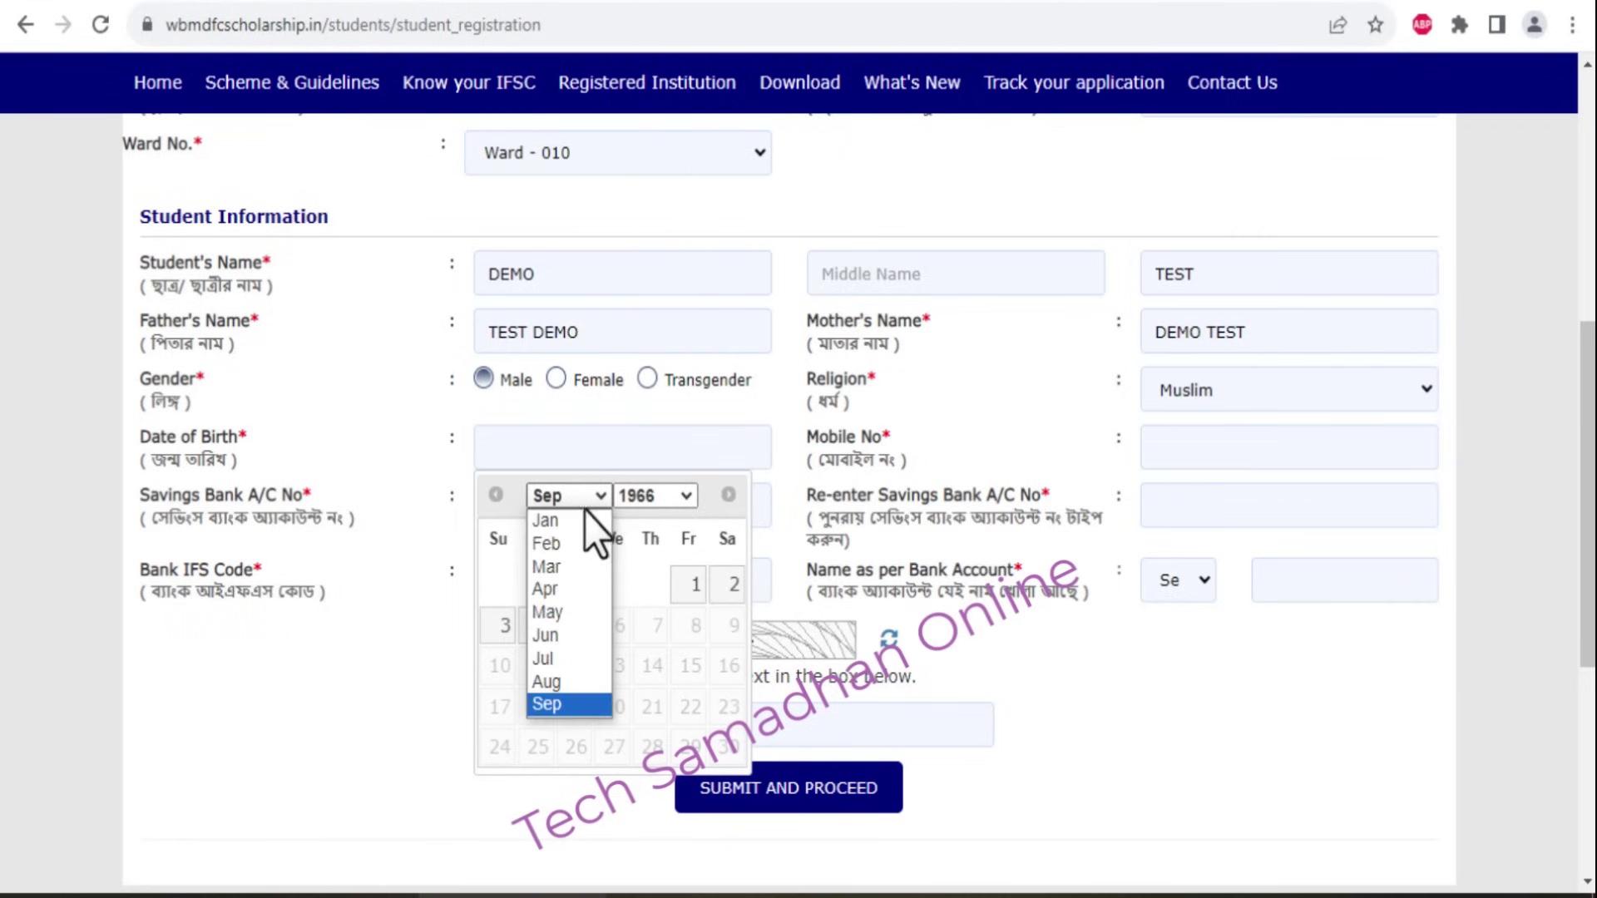
{"action": "left_click", "coordinate": [562, 587]}
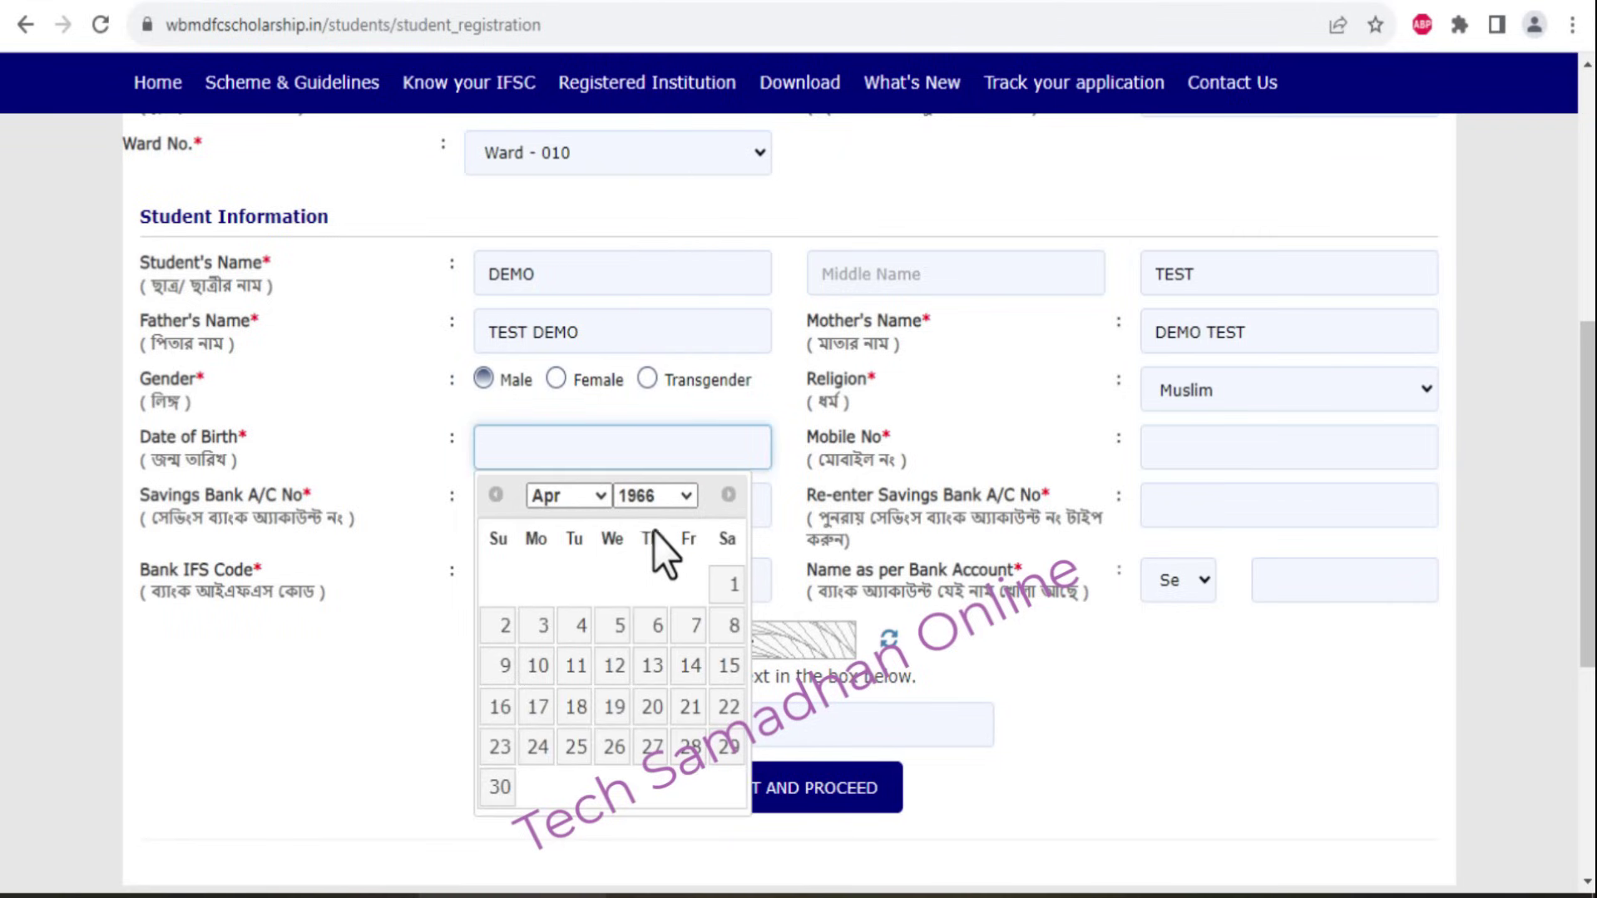
{"action": "left_click", "coordinate": [621, 630]}
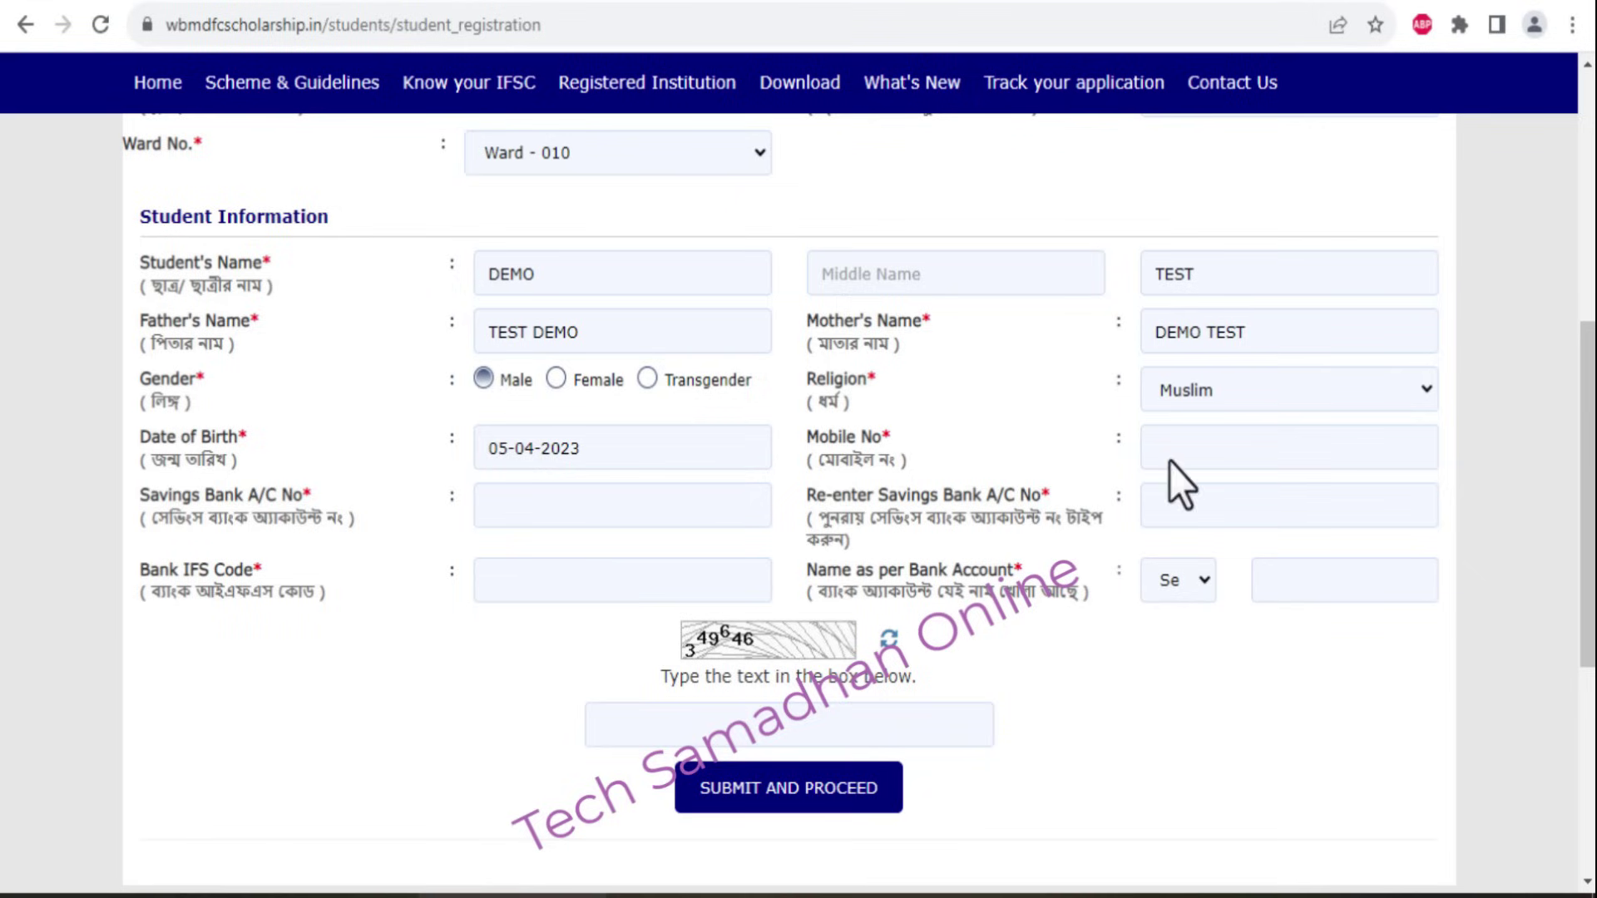
{"action": "left_click", "coordinate": [1294, 453]}
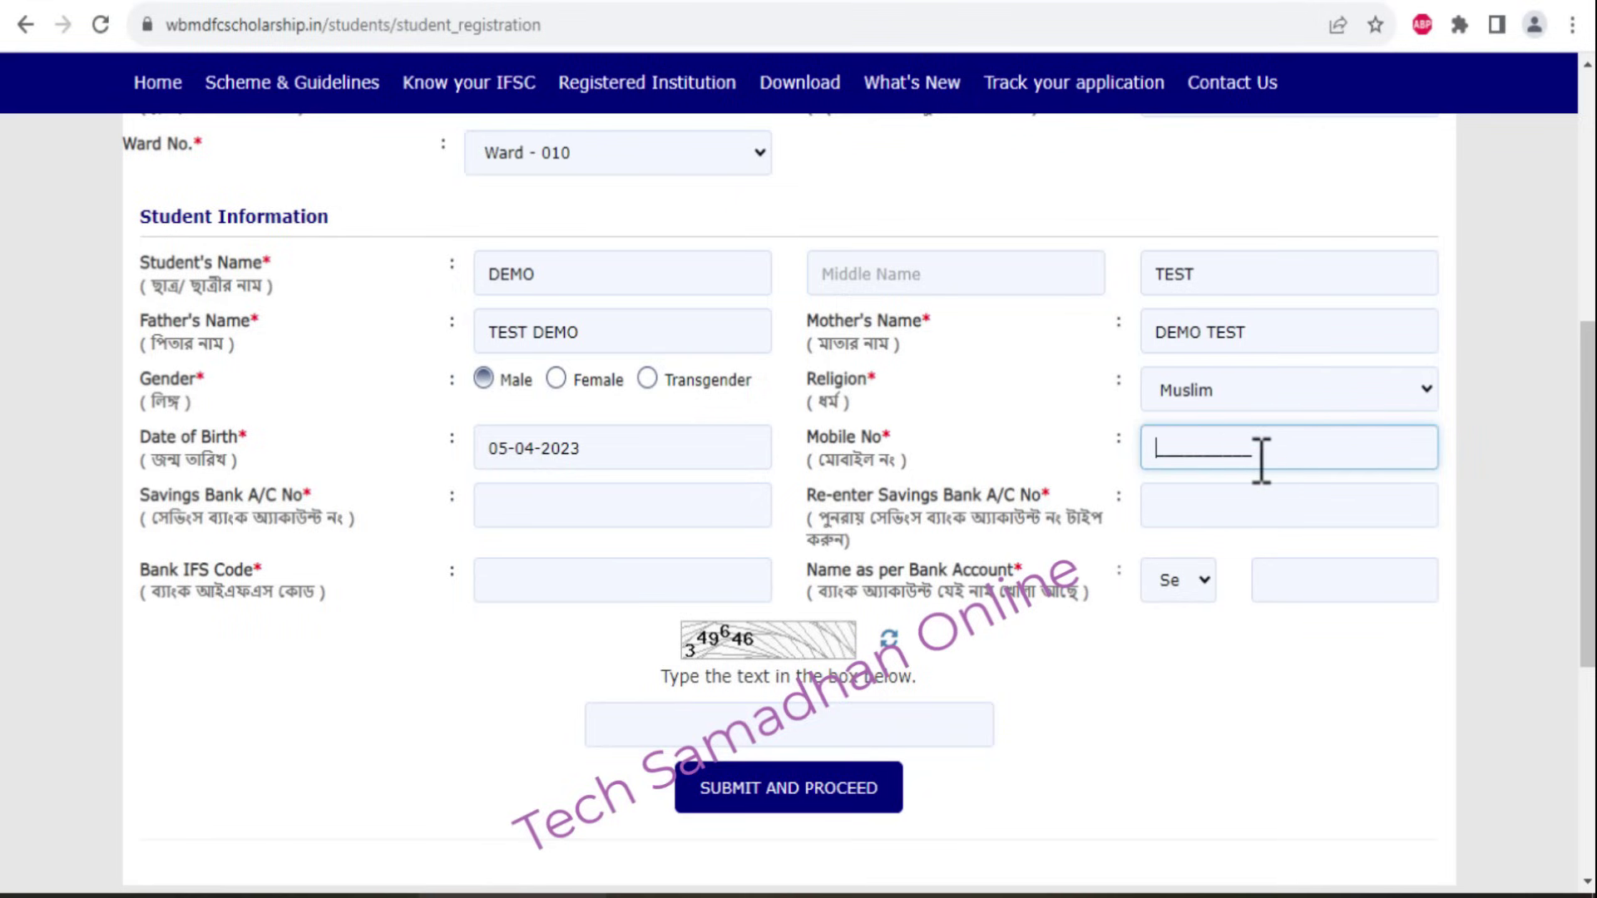
{"action": "left_click", "coordinate": [562, 491]}
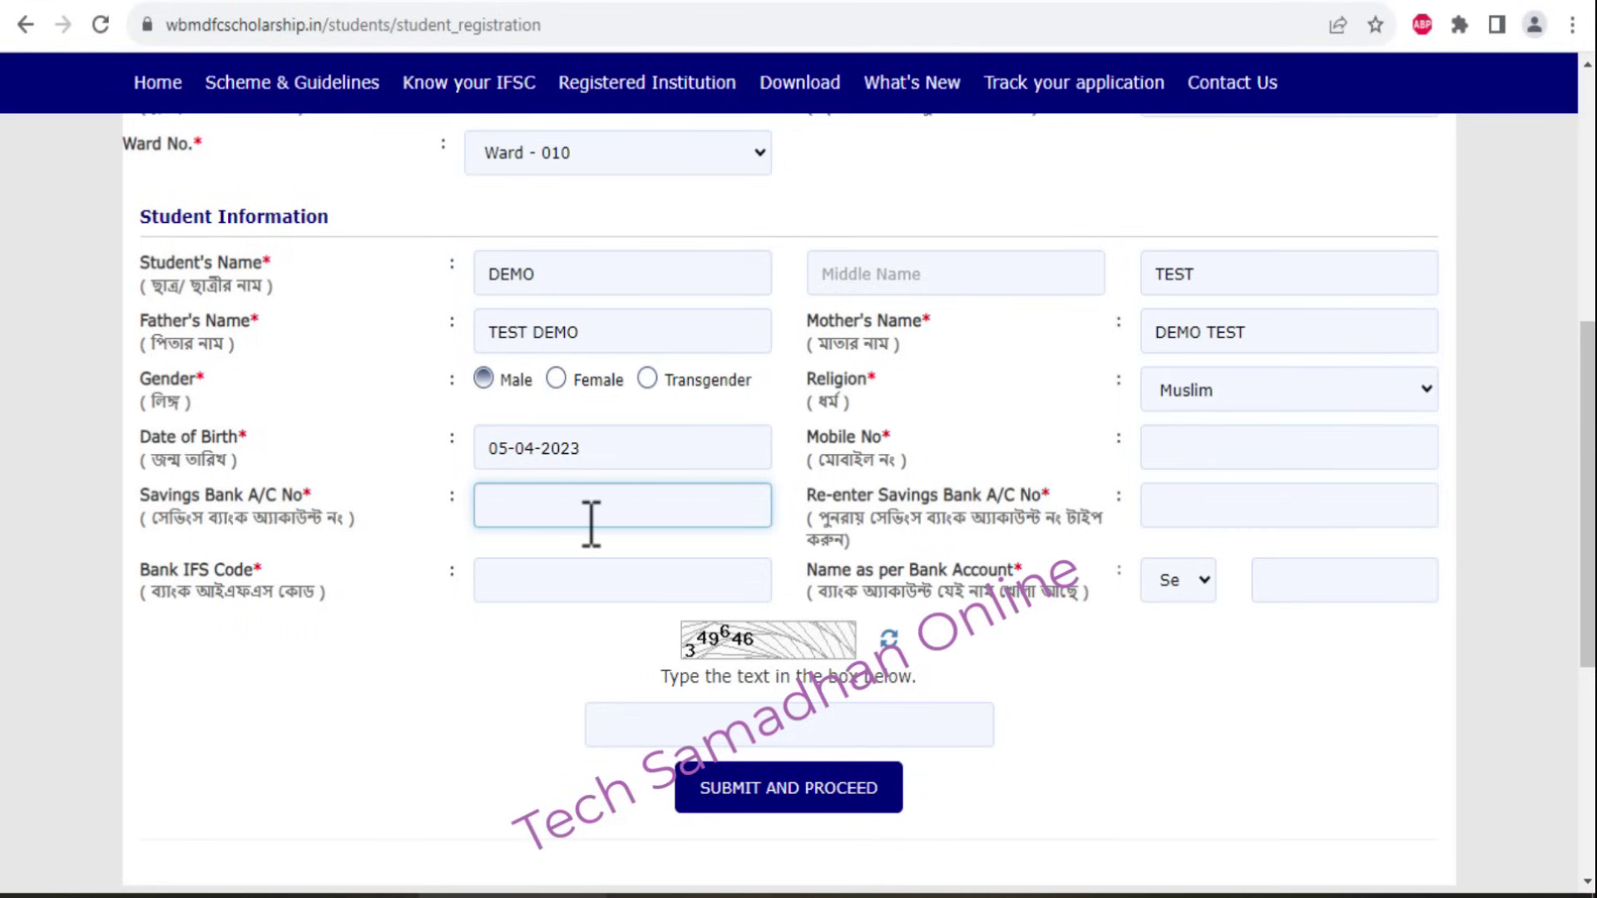
Leave the re-enter account number, IFS code and account-holder name blank, and focus the captcha box.
{"action": "left_click", "coordinate": [1194, 512]}
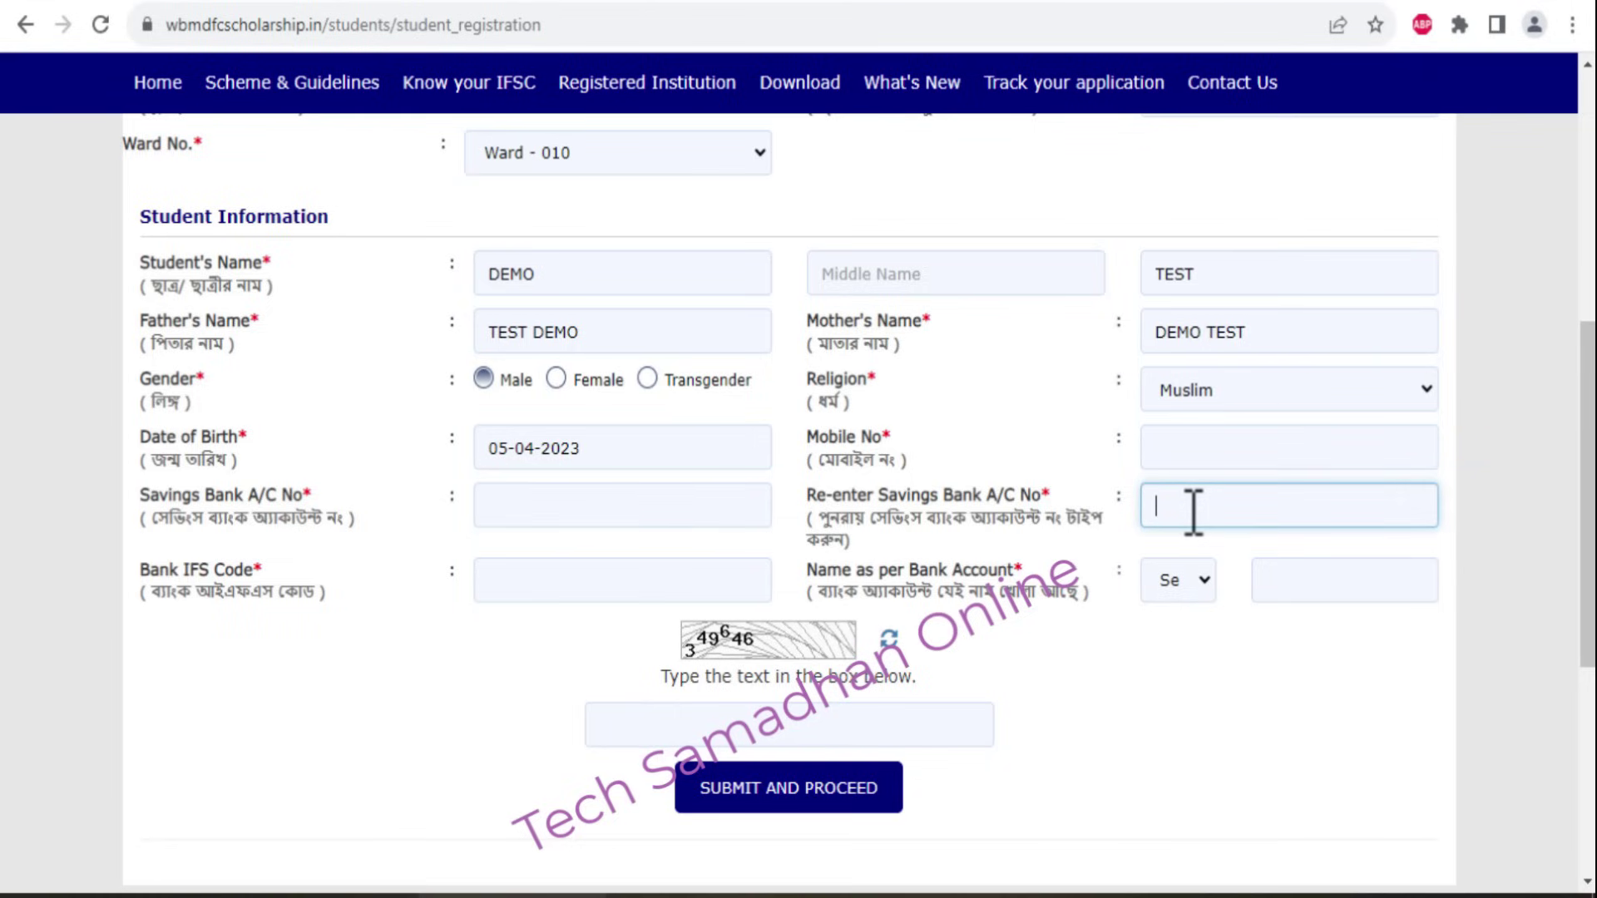
{"action": "left_click", "coordinate": [565, 582]}
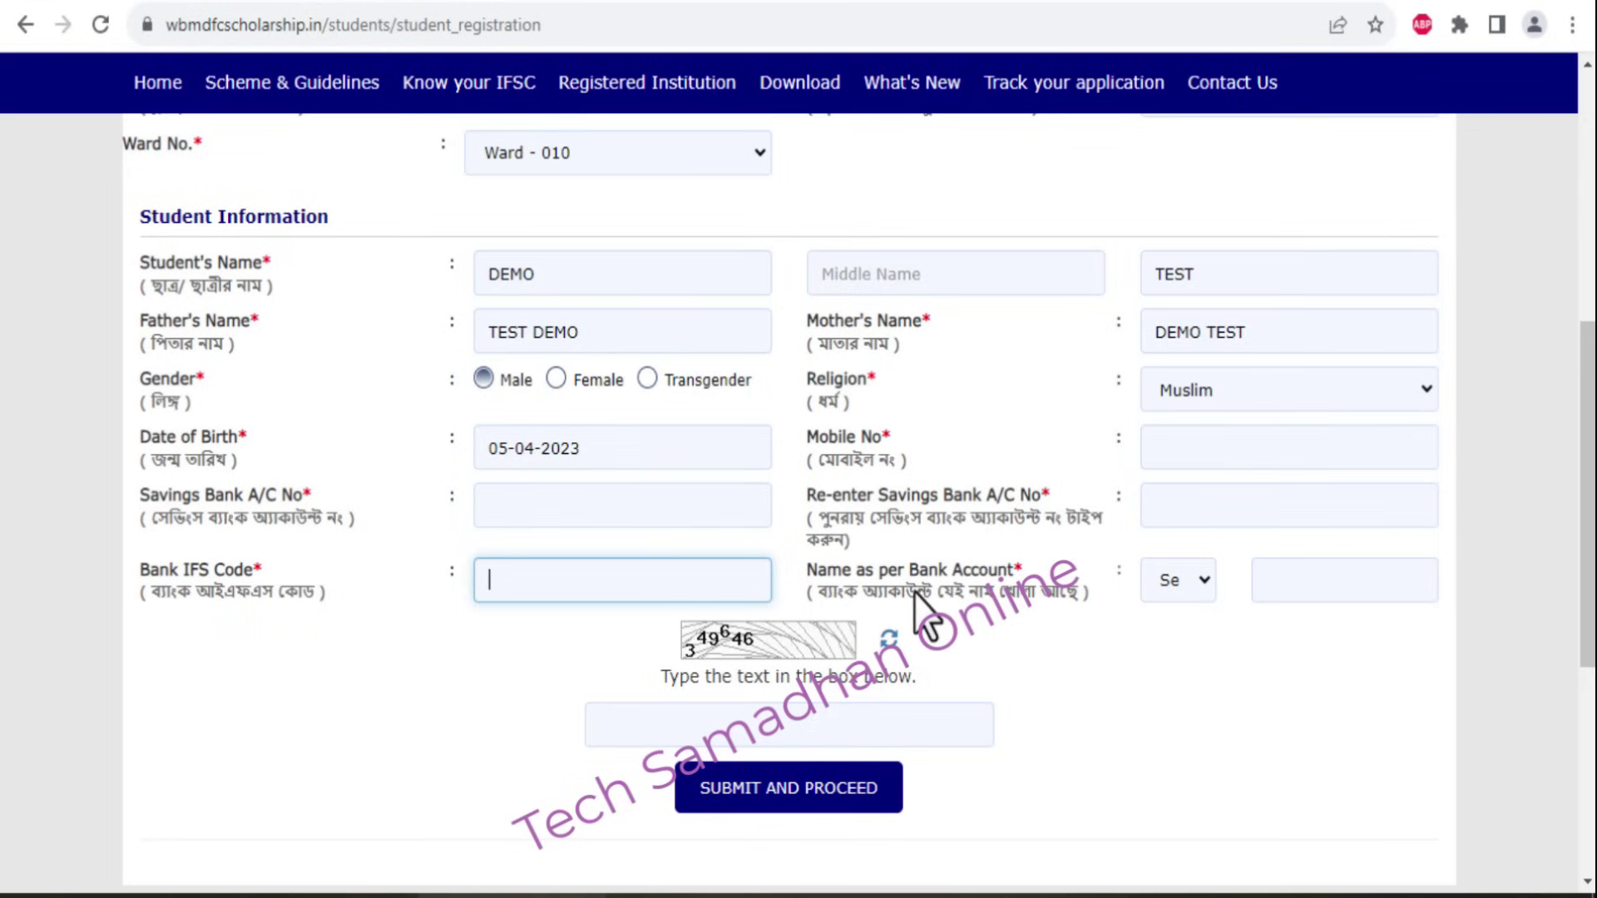
{"action": "left_click", "coordinate": [1195, 591]}
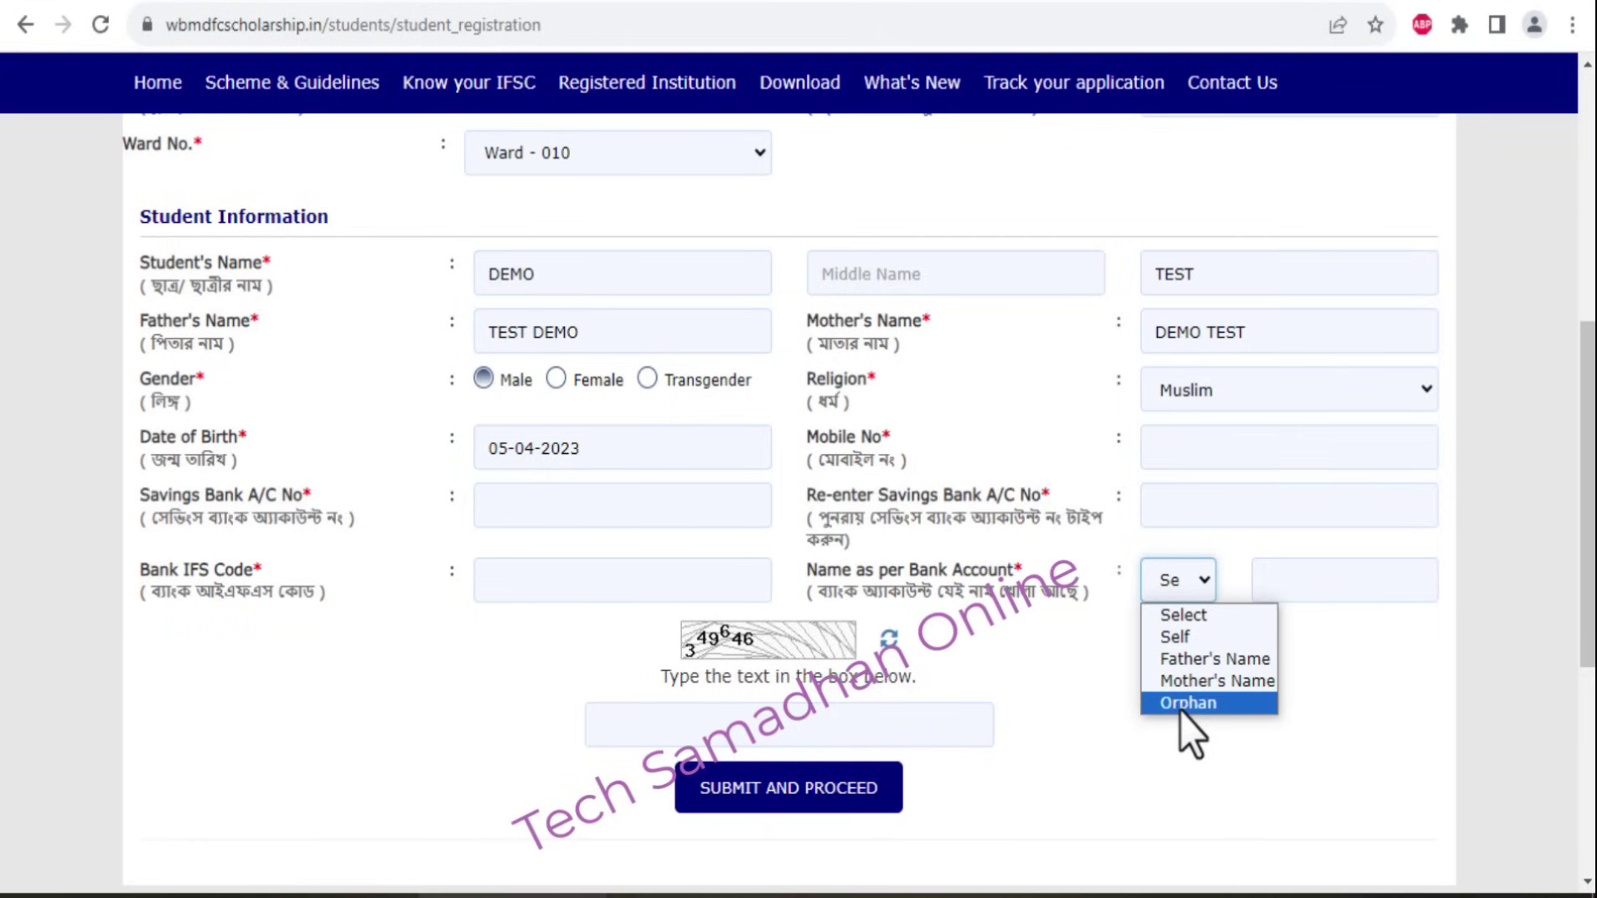
{"action": "left_click", "coordinate": [1114, 680]}
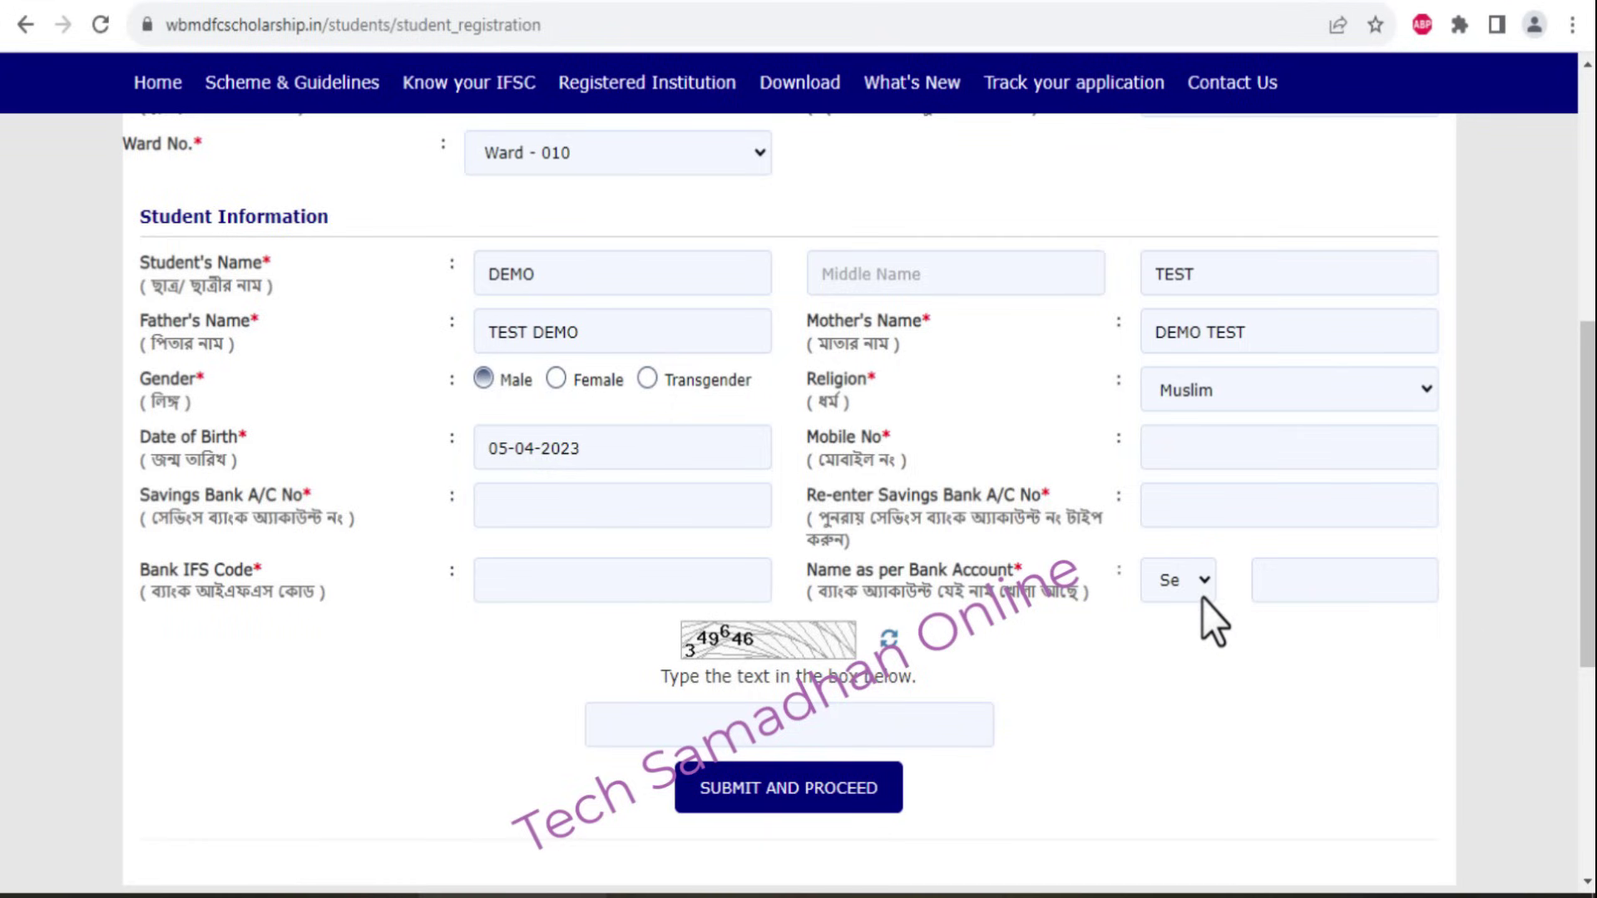
{"action": "left_click", "coordinate": [845, 717]}
Enter captcha 349646 and submit the registration with SUBMIT AND PROCEED.
{"action": "type", "text": "3"}
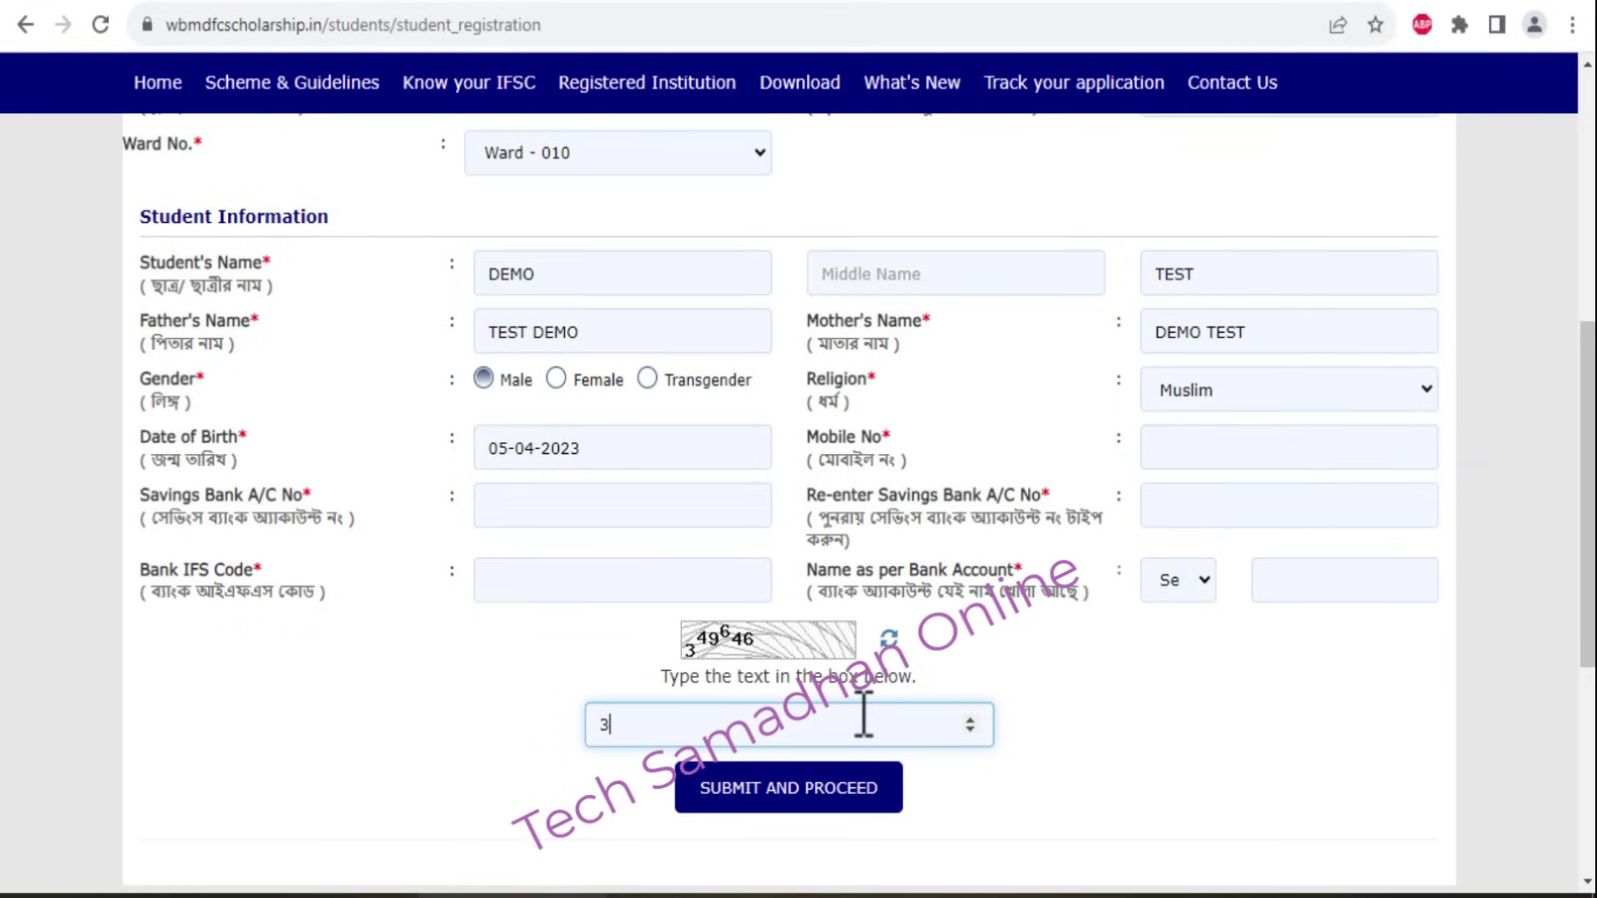
{"action": "type", "text": "49646"}
{"action": "left_click", "coordinate": [825, 796]}
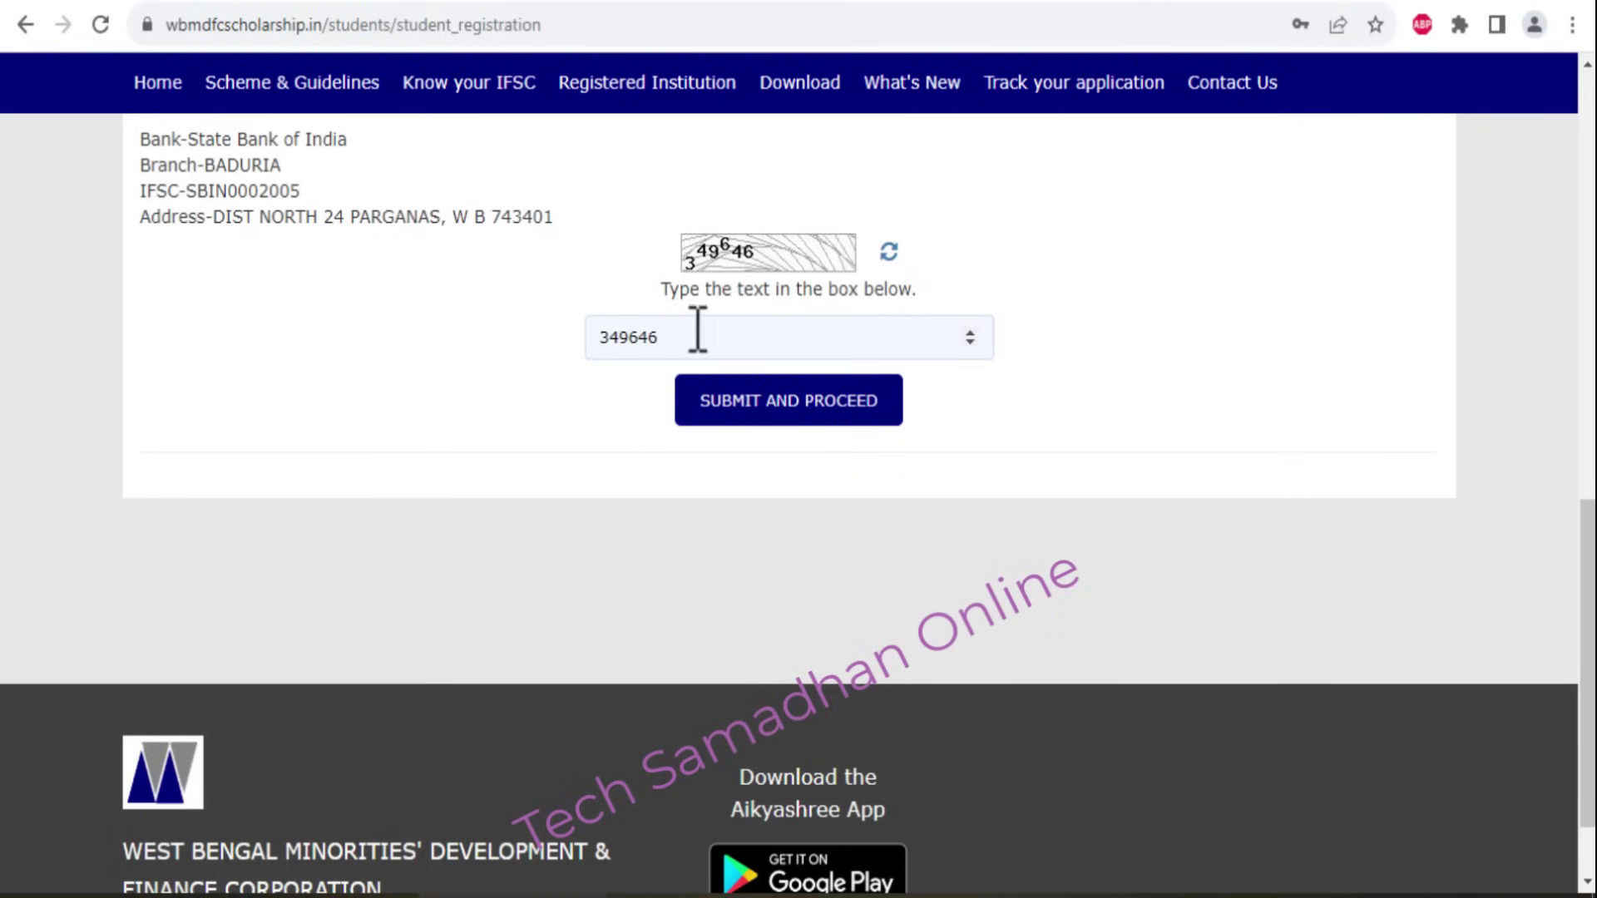
{"action": "scroll", "coordinate": [948, 392], "scroll_direction": "down", "scroll_amount": 2}
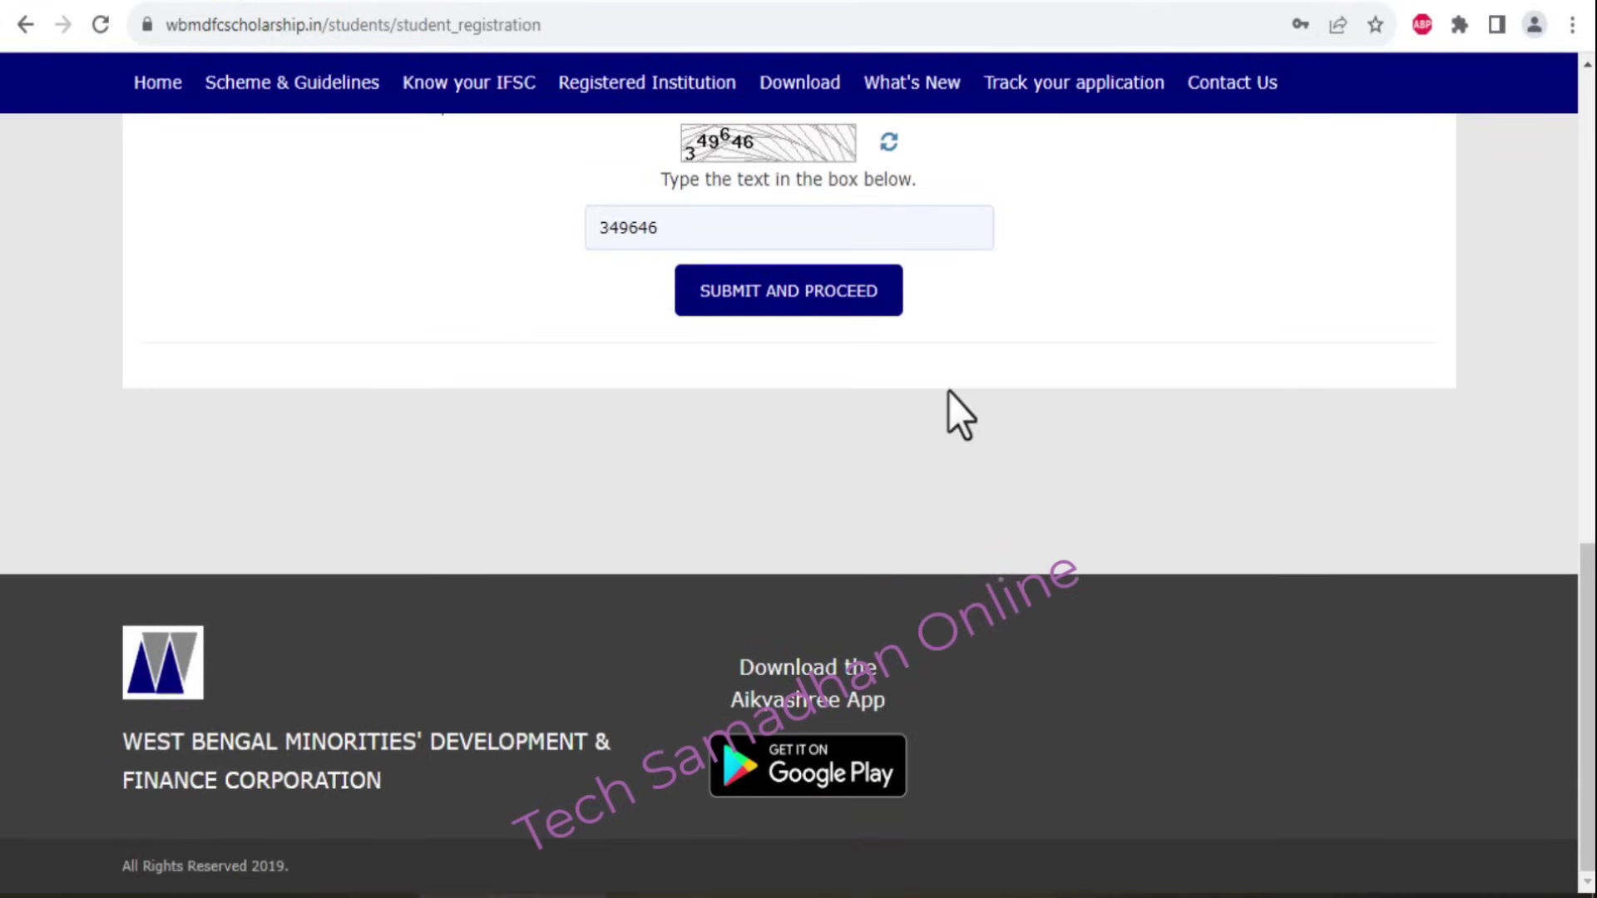
{"action": "left_click", "coordinate": [812, 292]}
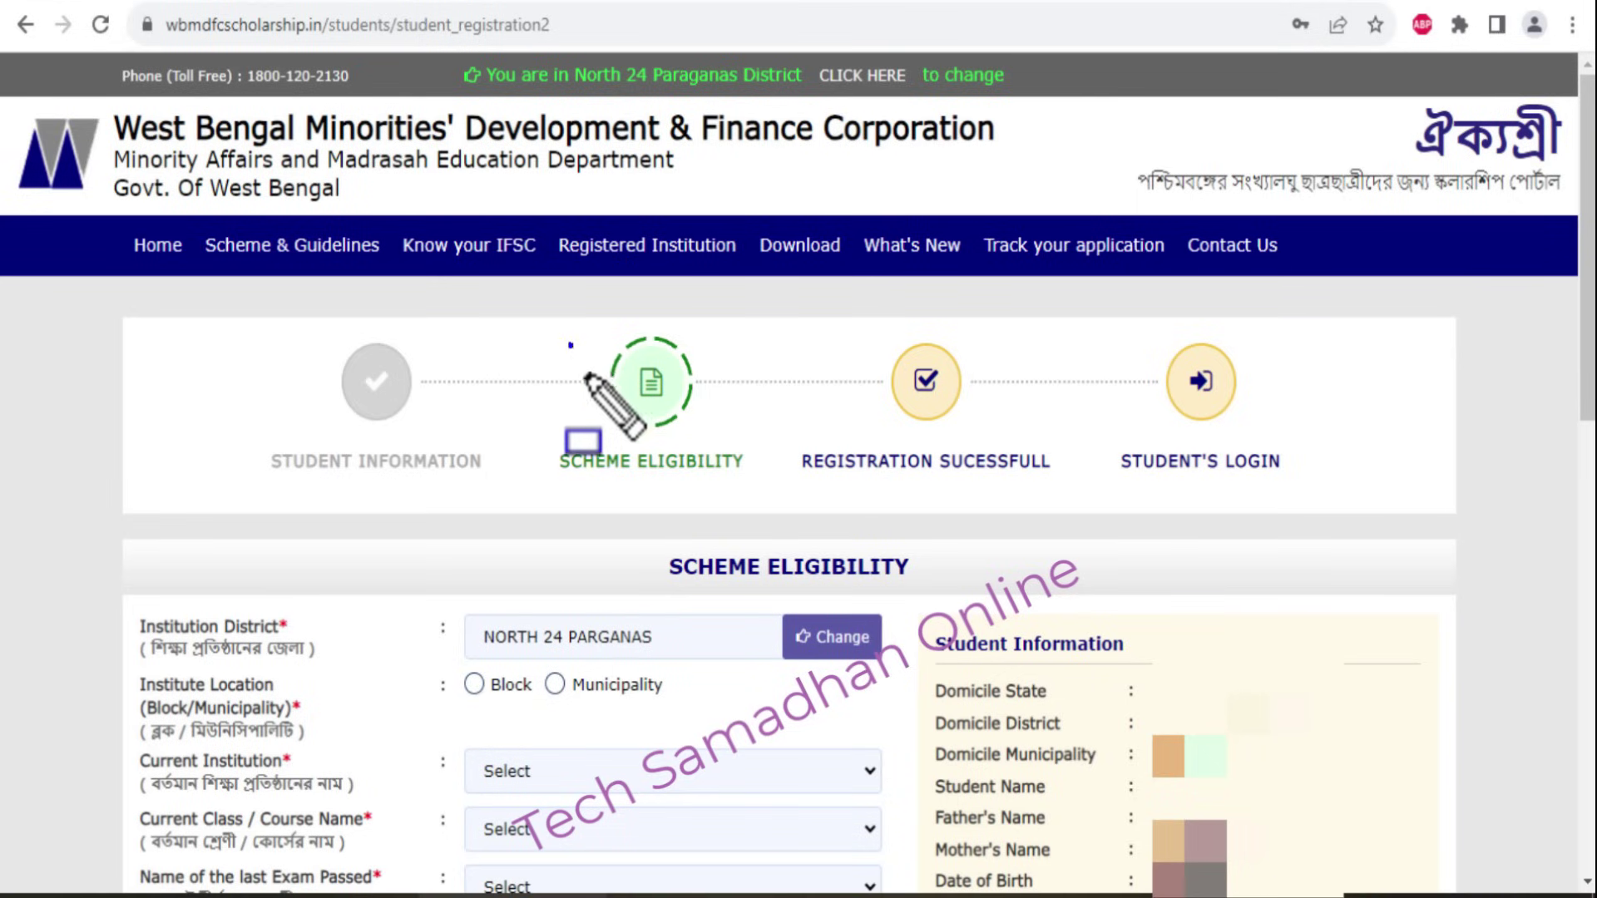
Set the institute location to Municipality with Baduria as the municipality.
{"action": "mouse_move", "coordinate": [569, 343]}
{"action": "left_mouse_down"}
{"action": "mouse_move", "coordinate": [753, 457]}
{"action": "mouse_move", "coordinate": [759, 481]}
{"action": "left_mouse_up"}
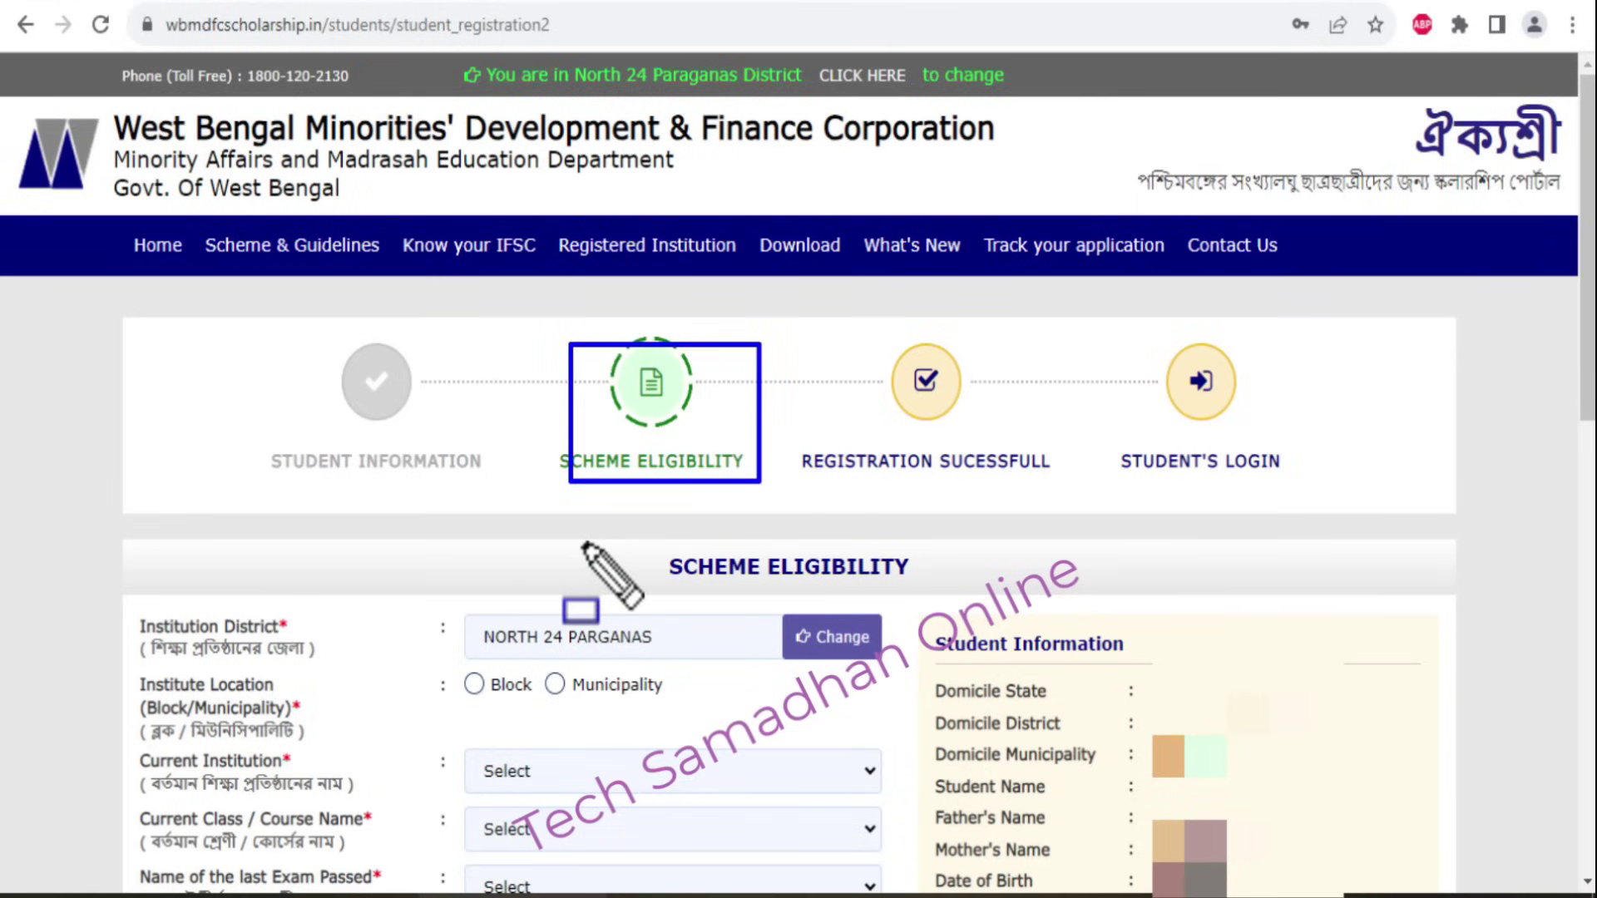
{"action": "key", "text": "Escape"}
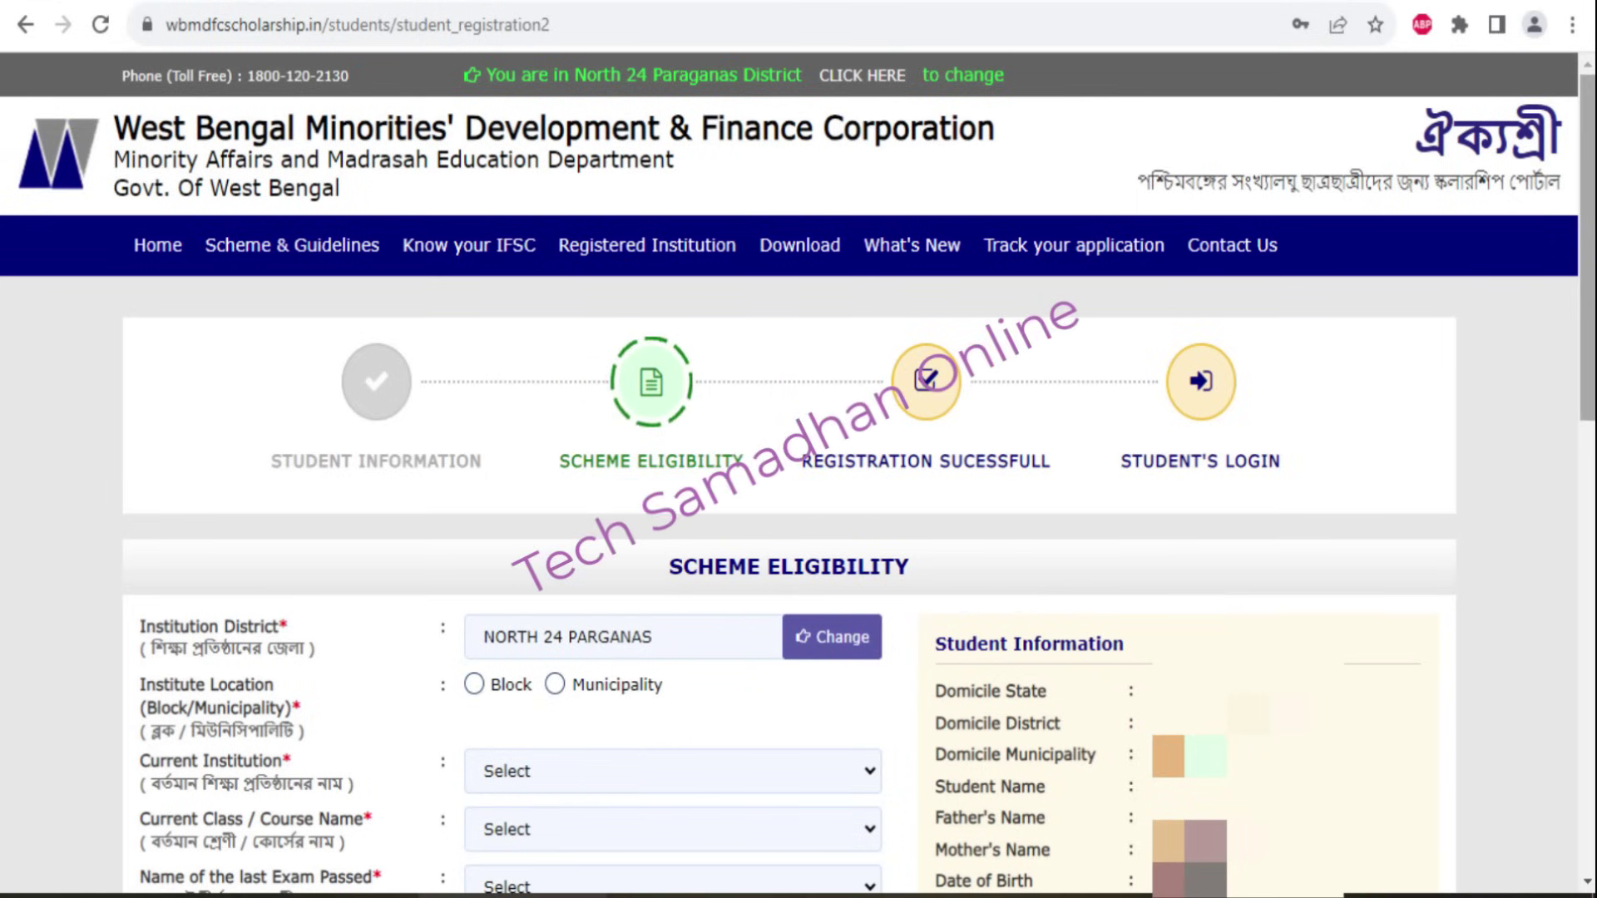
{"action": "scroll", "coordinate": [571, 311], "scroll_direction": "down", "scroll_amount": 5}
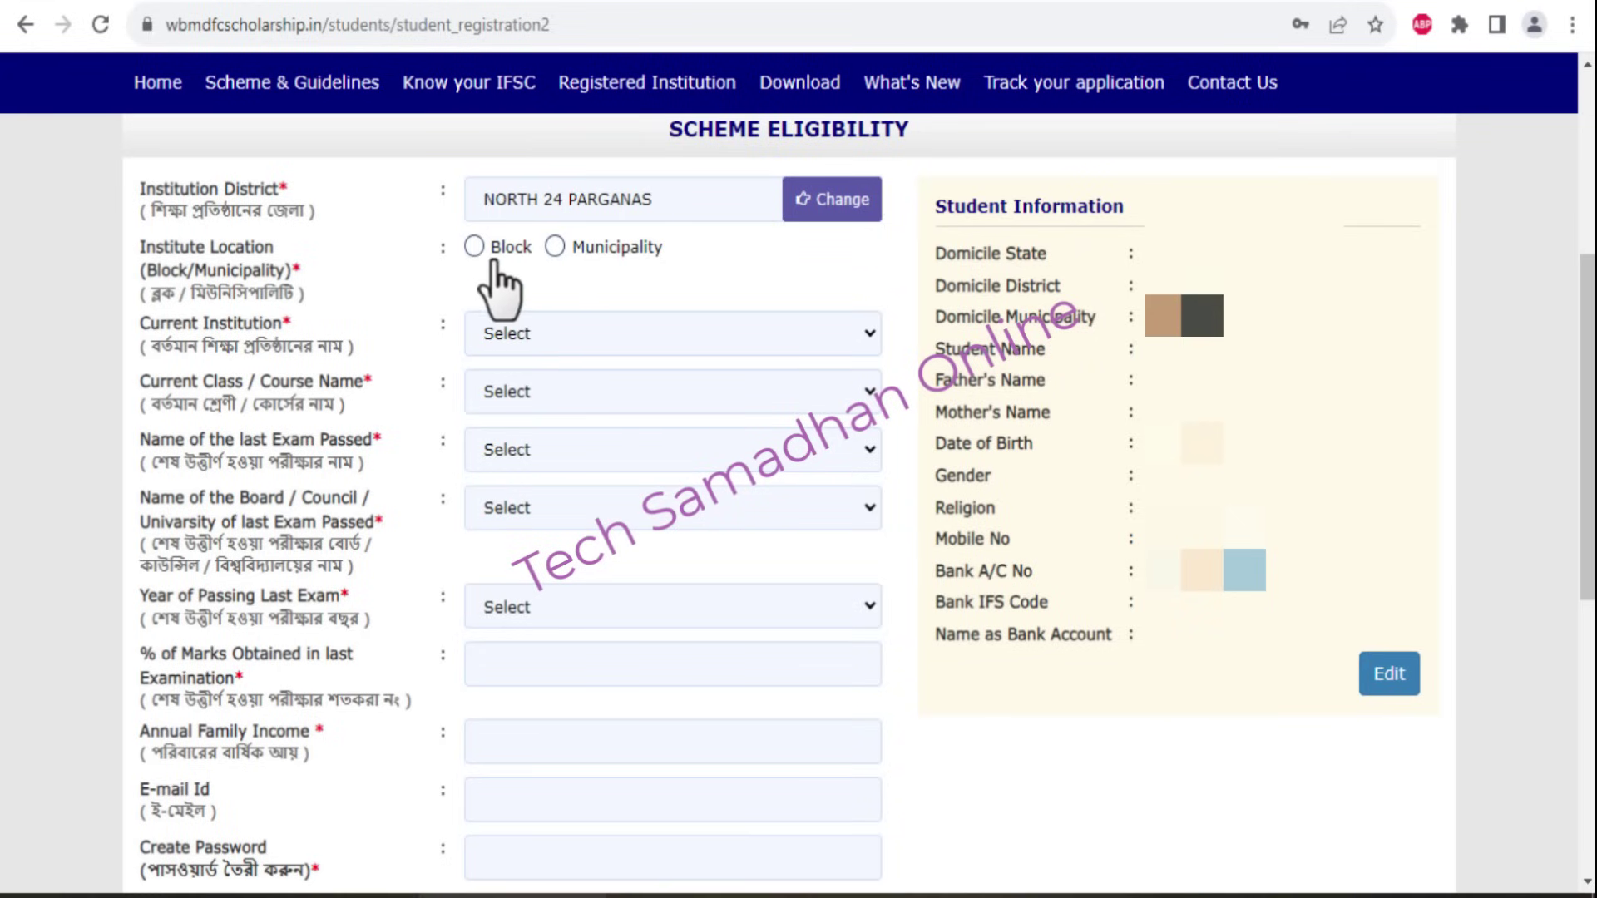
{"action": "left_click", "coordinate": [555, 248]}
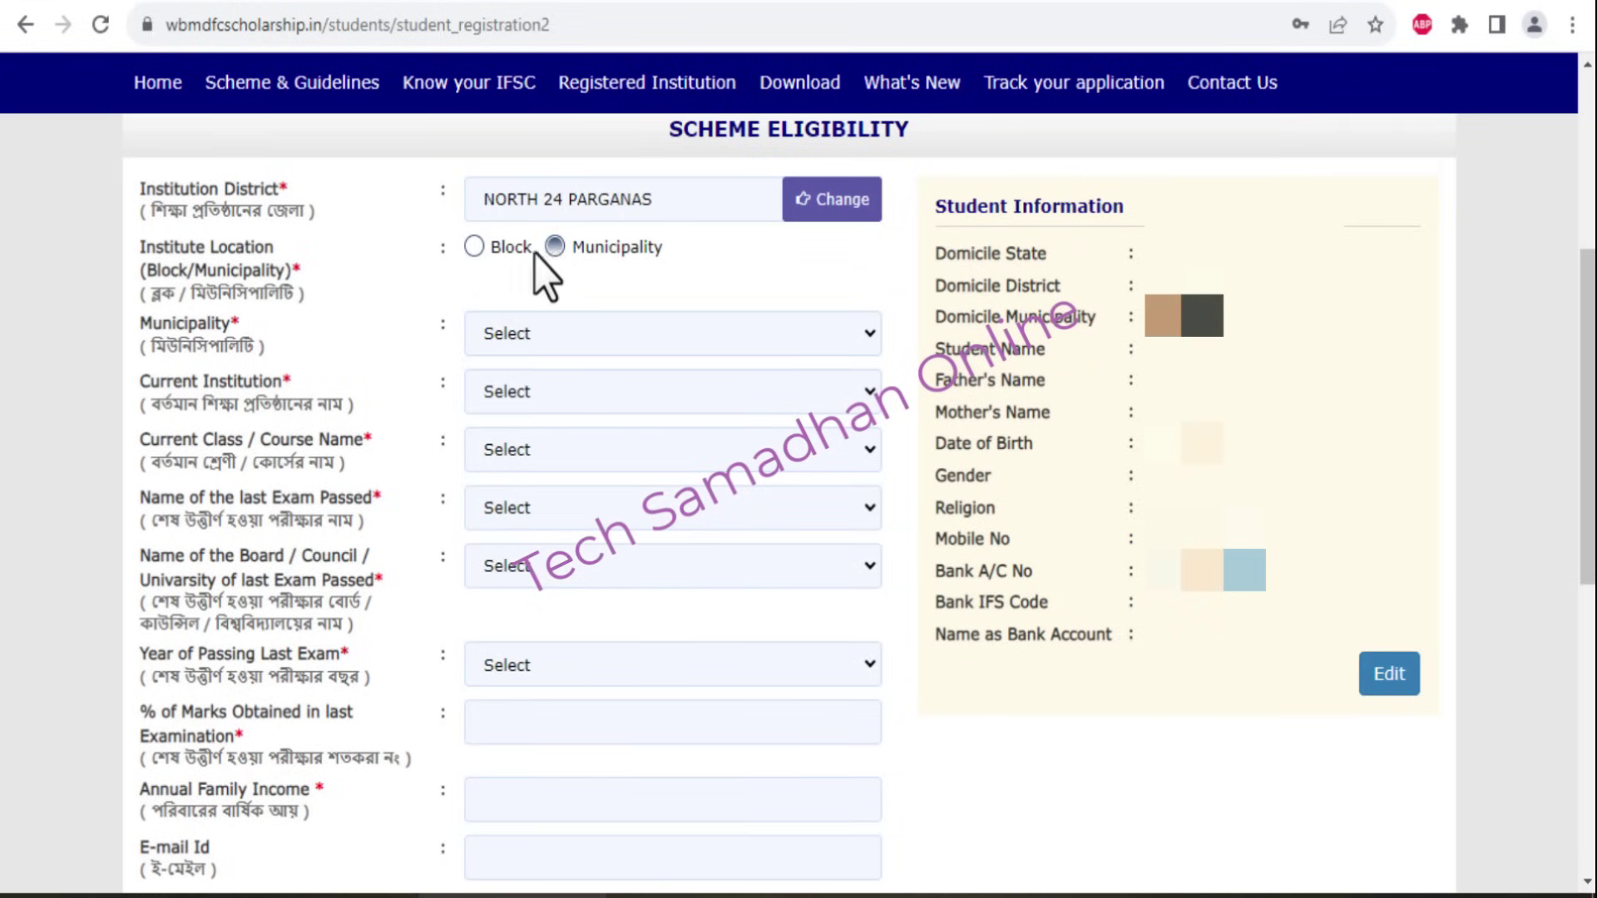
{"action": "left_click", "coordinate": [561, 333]}
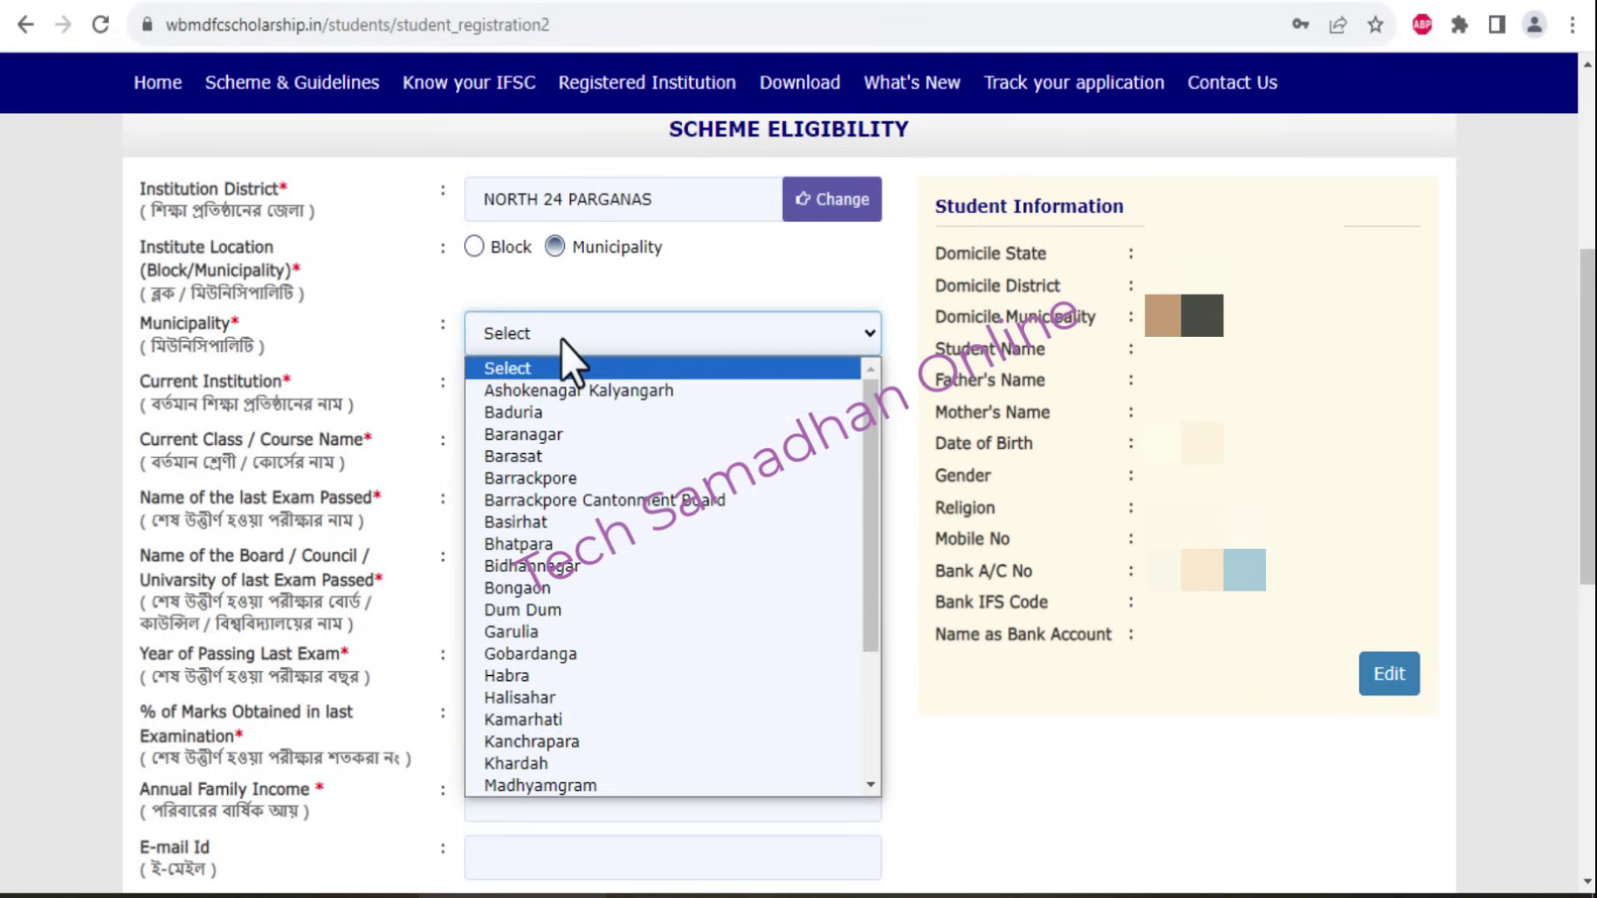
{"action": "left_click", "coordinate": [556, 410]}
Choose the student's current school and set the current class to I.
{"action": "left_click", "coordinate": [557, 398]}
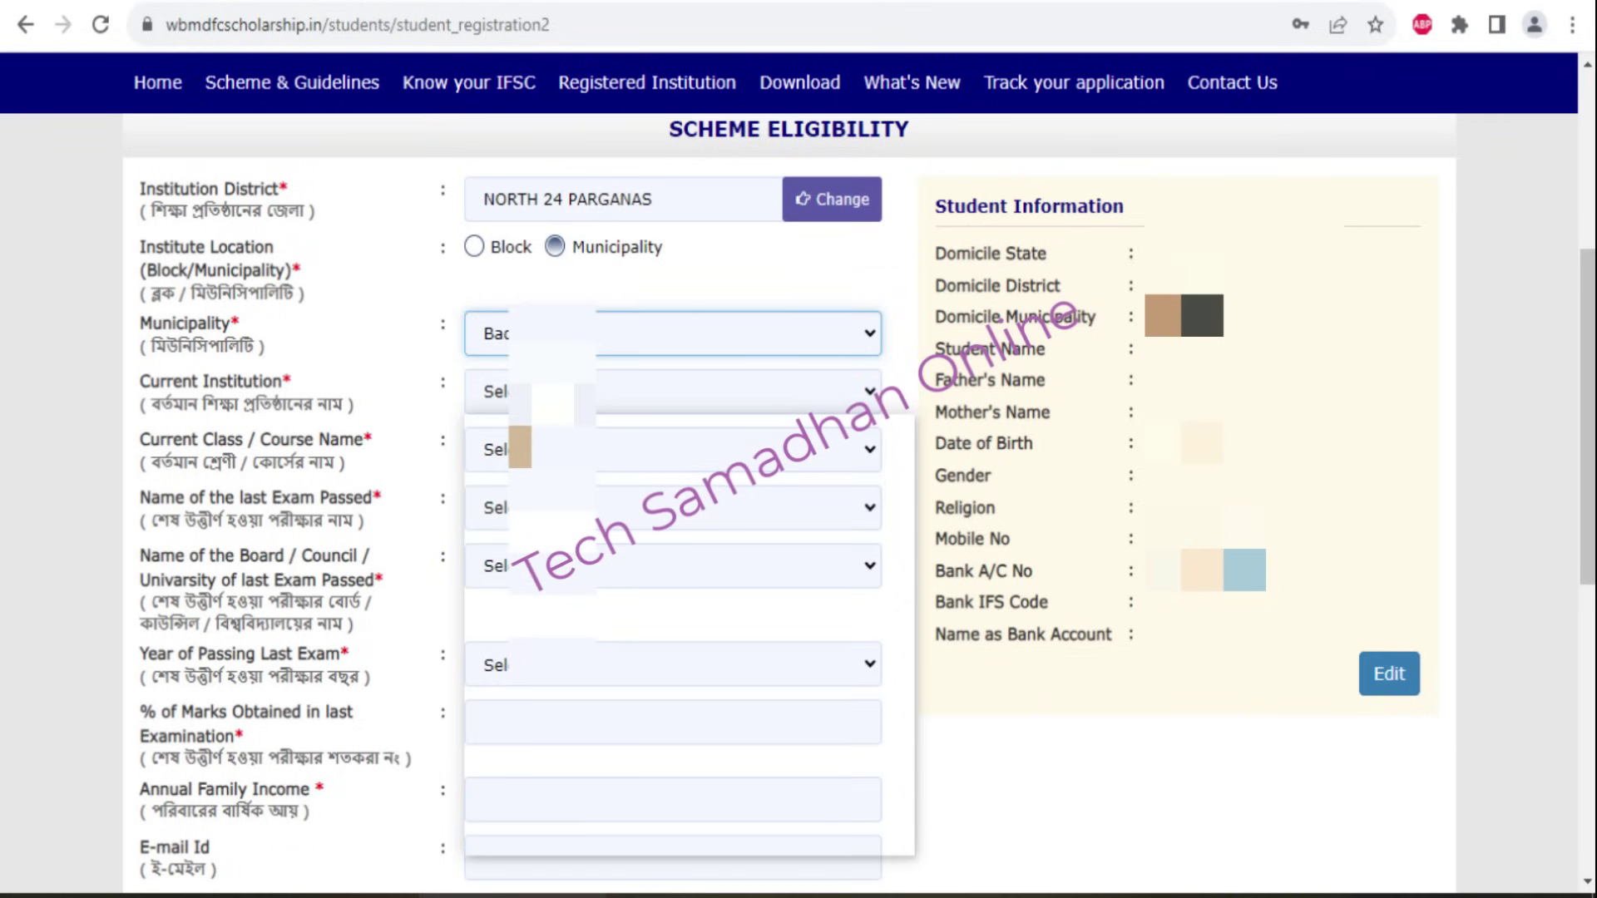
{"action": "scroll", "coordinate": [637, 601], "scroll_direction": "down", "scroll_amount": 5}
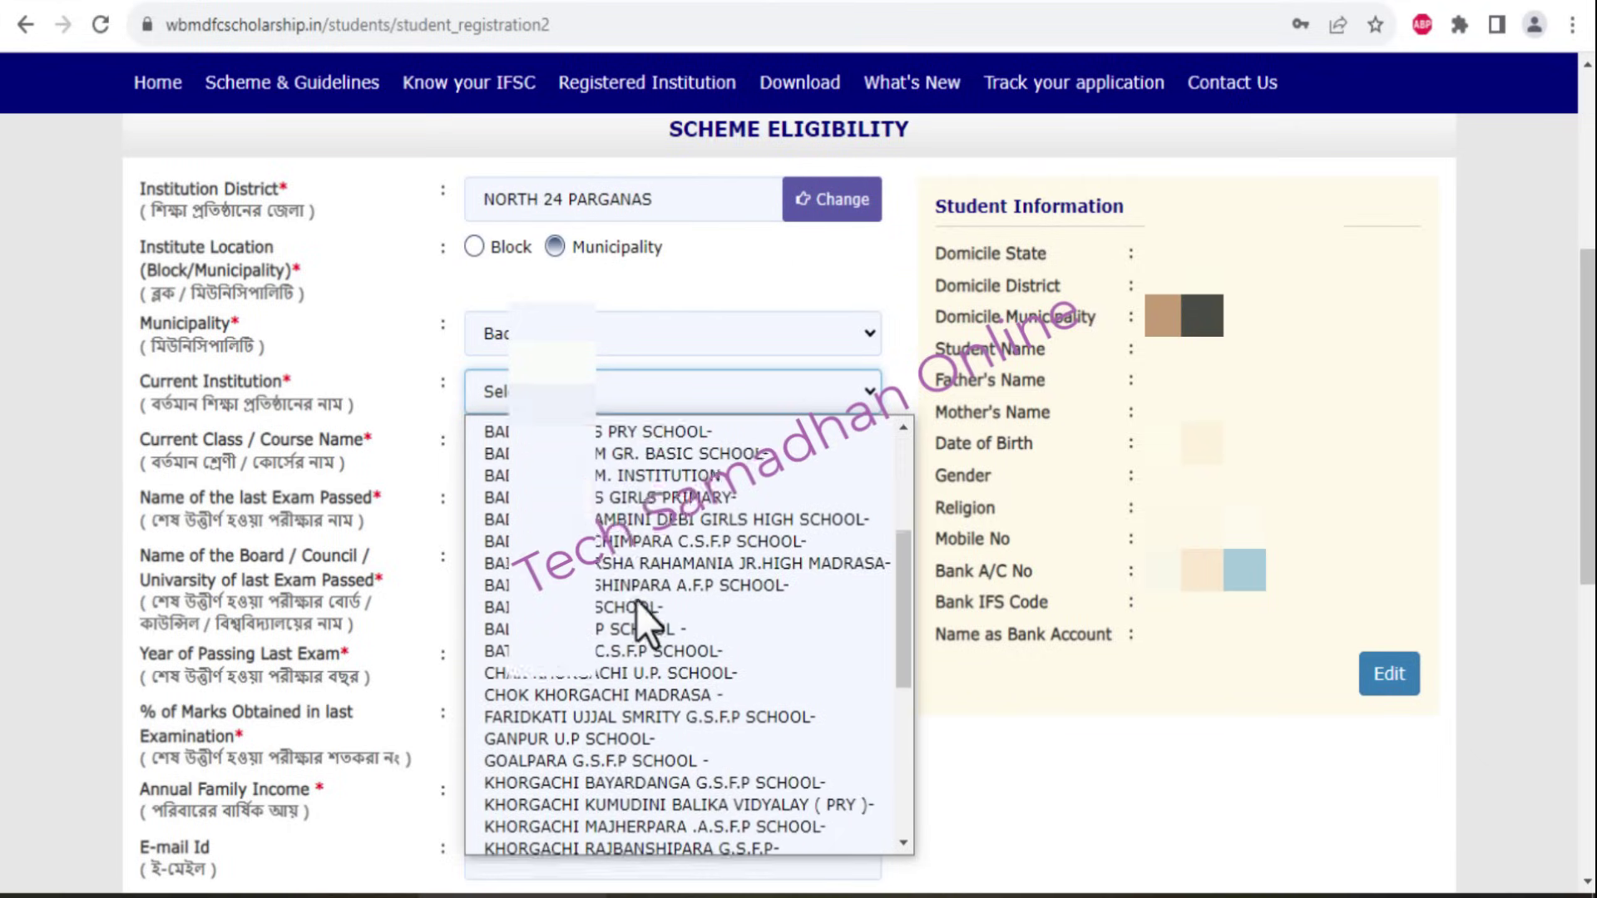
{"action": "scroll", "coordinate": [636, 601], "scroll_direction": "down", "scroll_amount": 3}
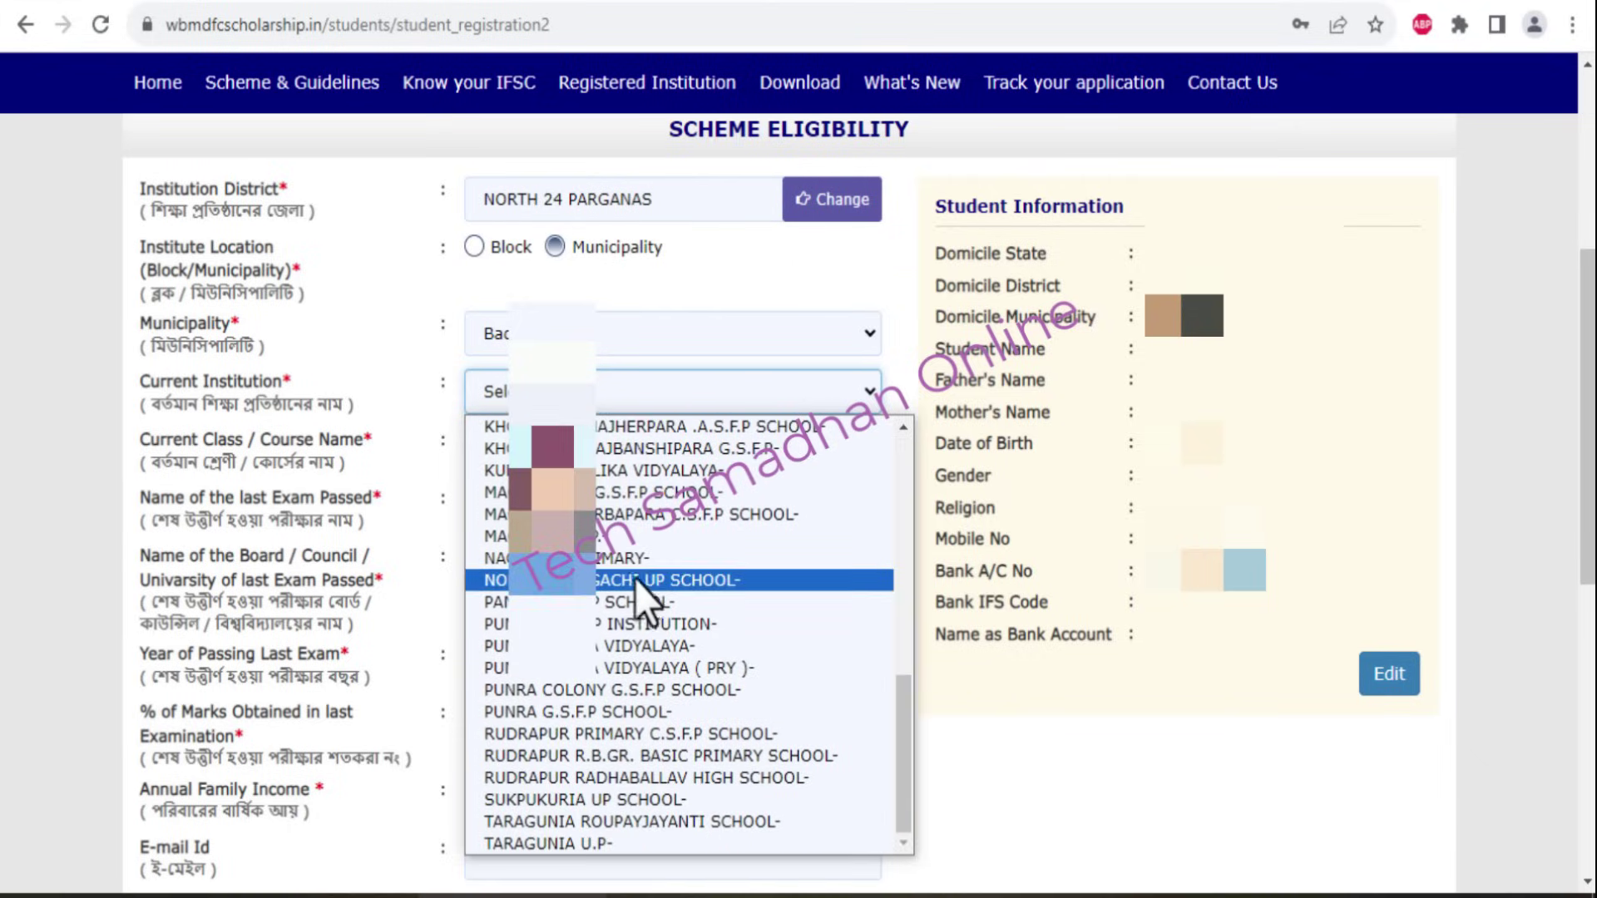
{"action": "left_click", "coordinate": [642, 536]}
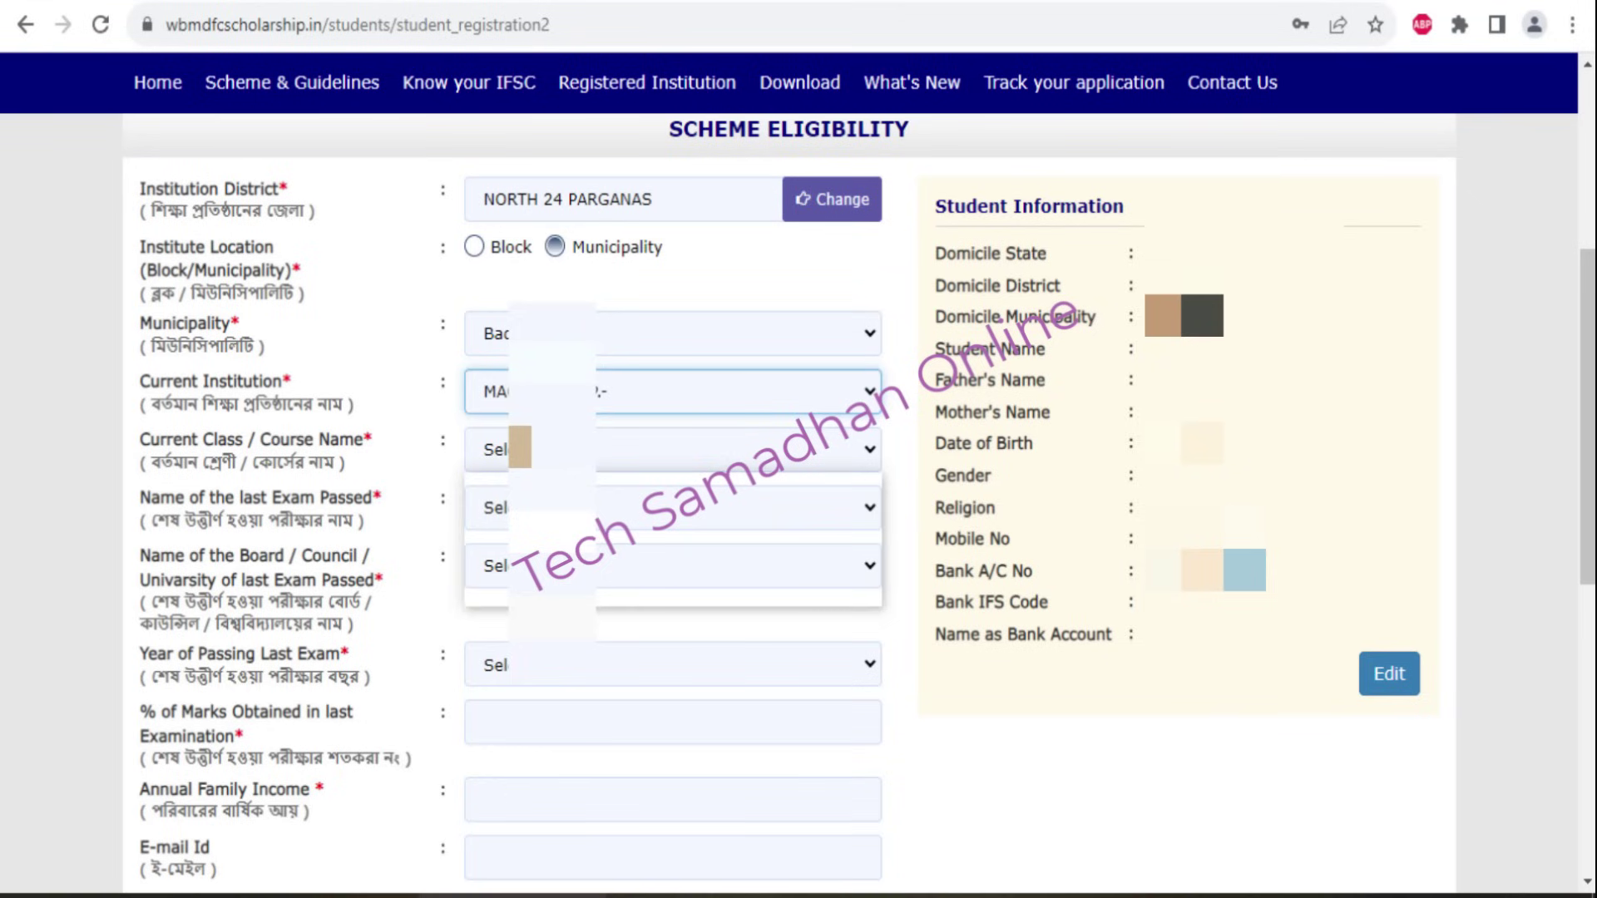
{"action": "left_click", "coordinate": [607, 449]}
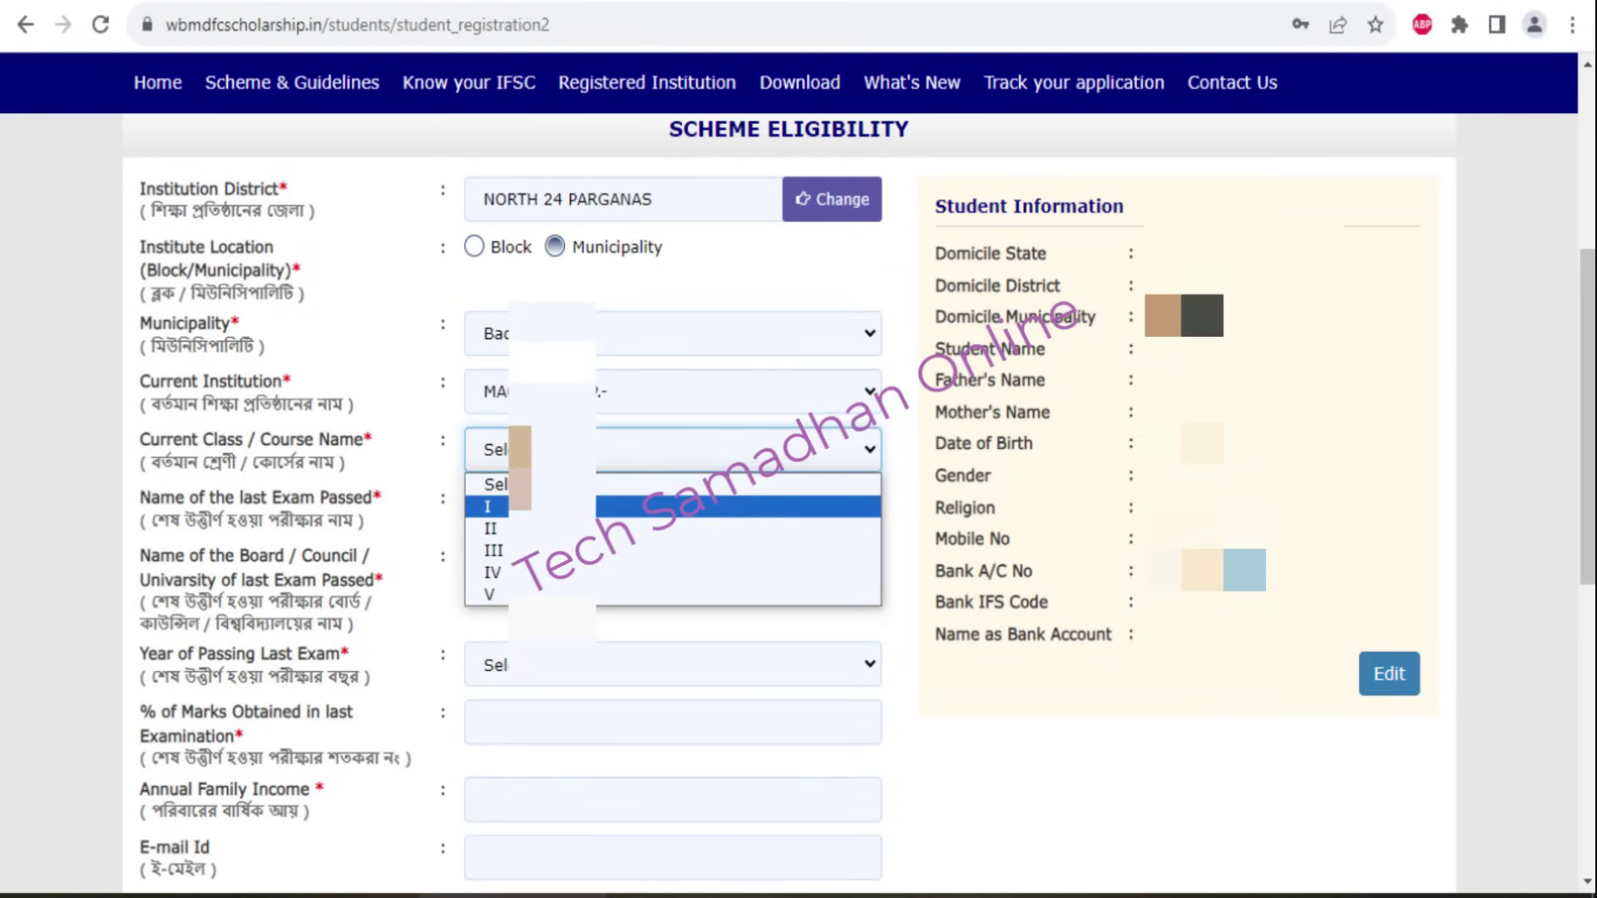
{"action": "left_click", "coordinate": [553, 507]}
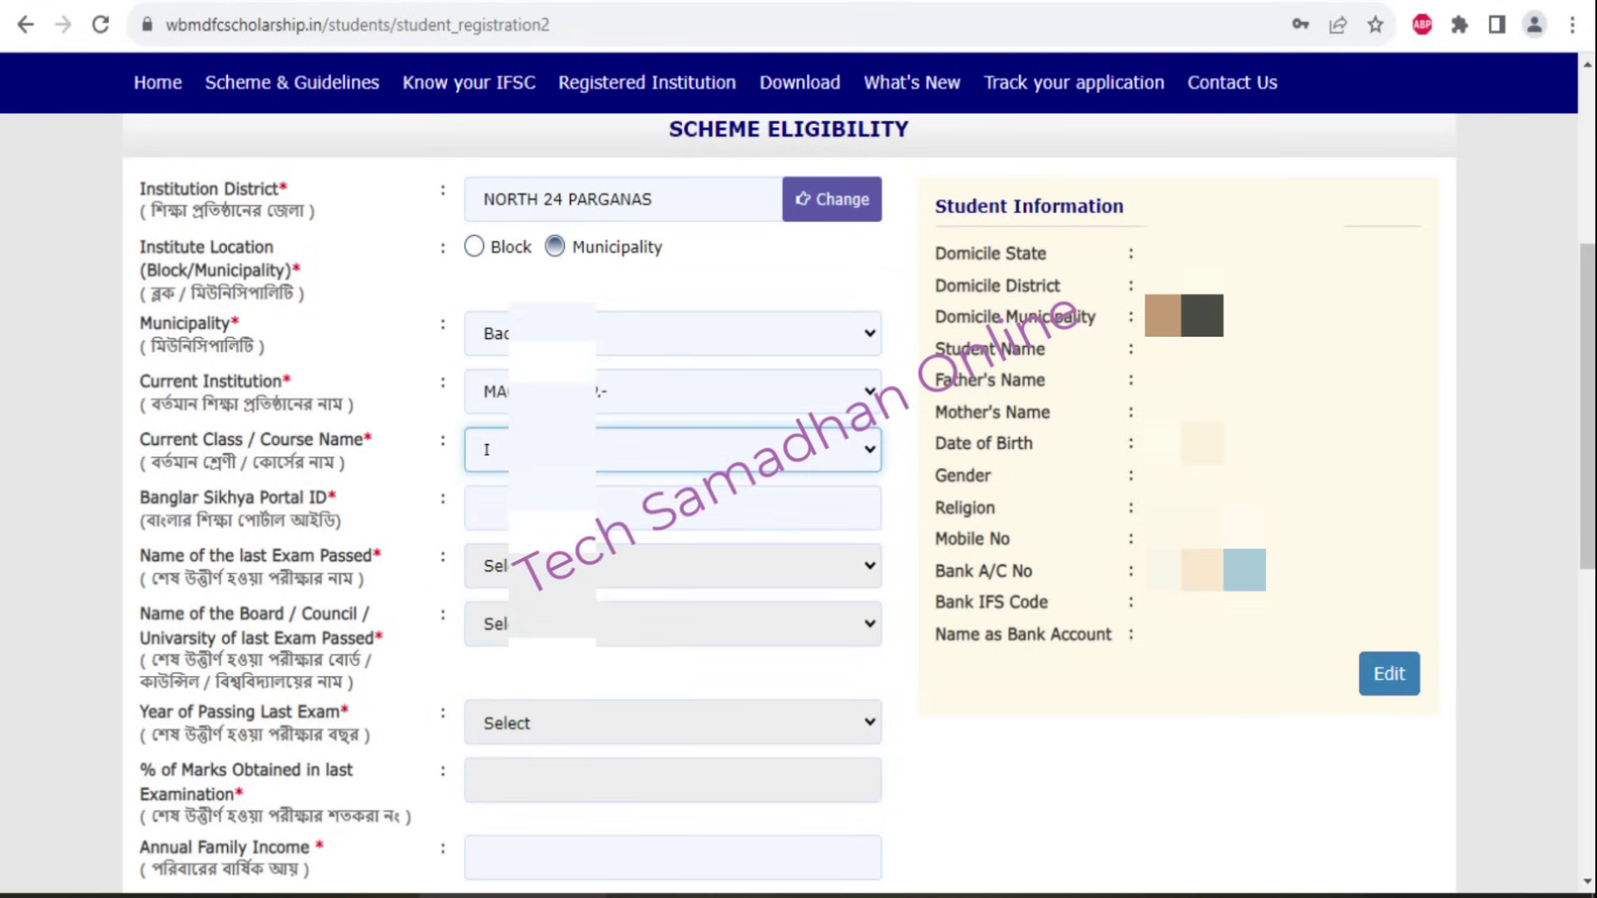
Paste the student's Banglar Sikhya Portal ID into its field and check the value.
{"action": "left_click", "coordinate": [480, 507]}
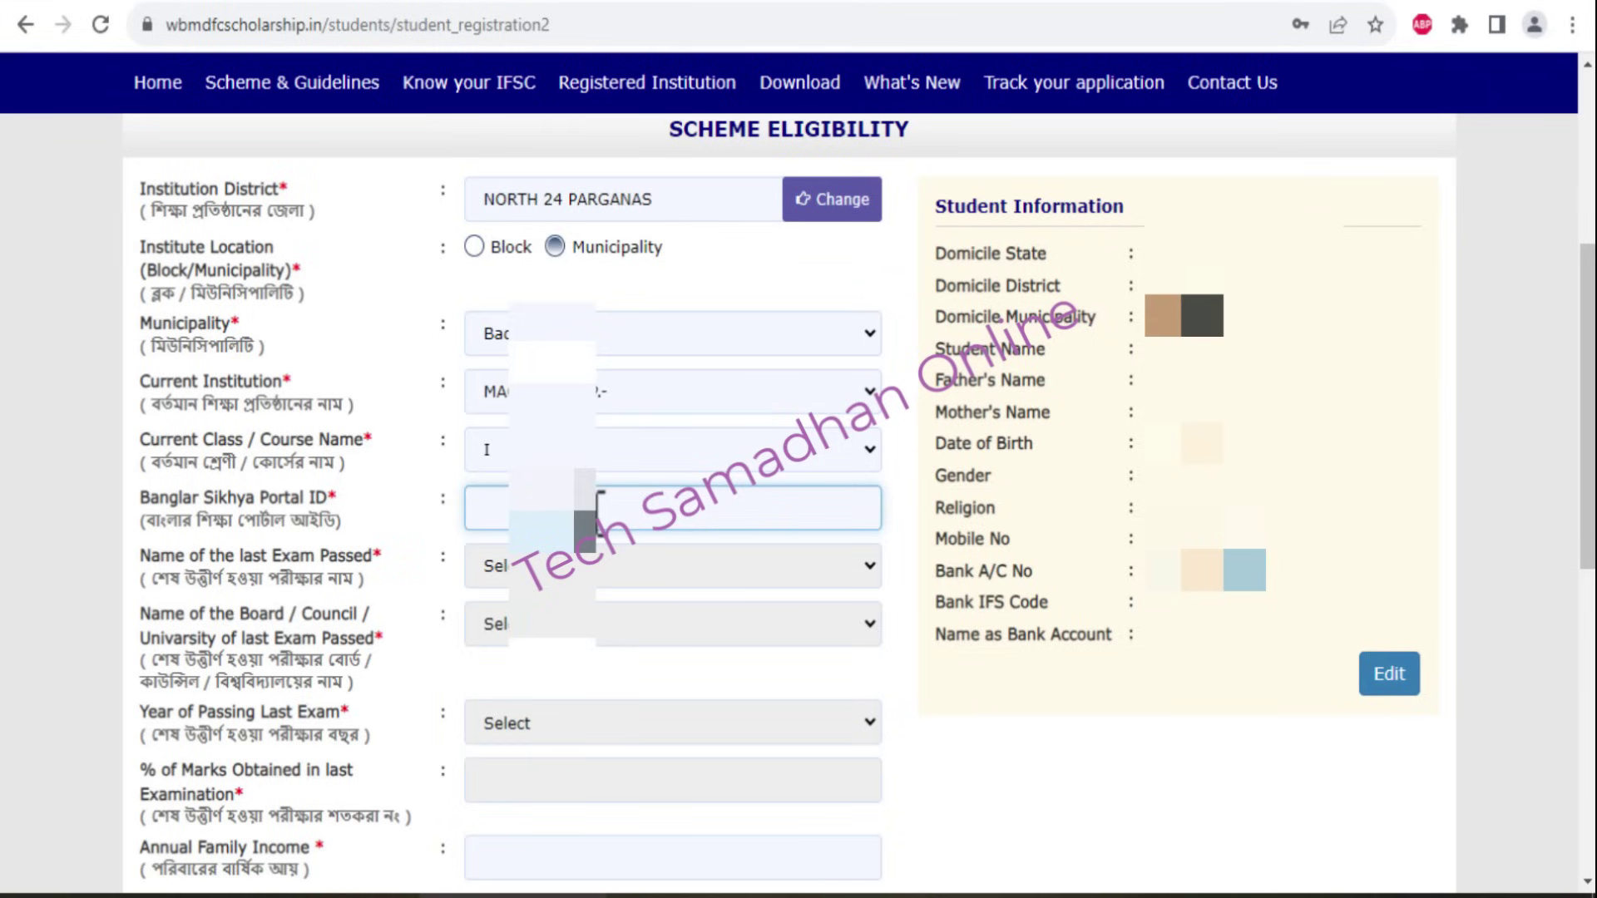
{"action": "key", "text": "ctrl+v"}
{"action": "left_click", "coordinate": [980, 682]}
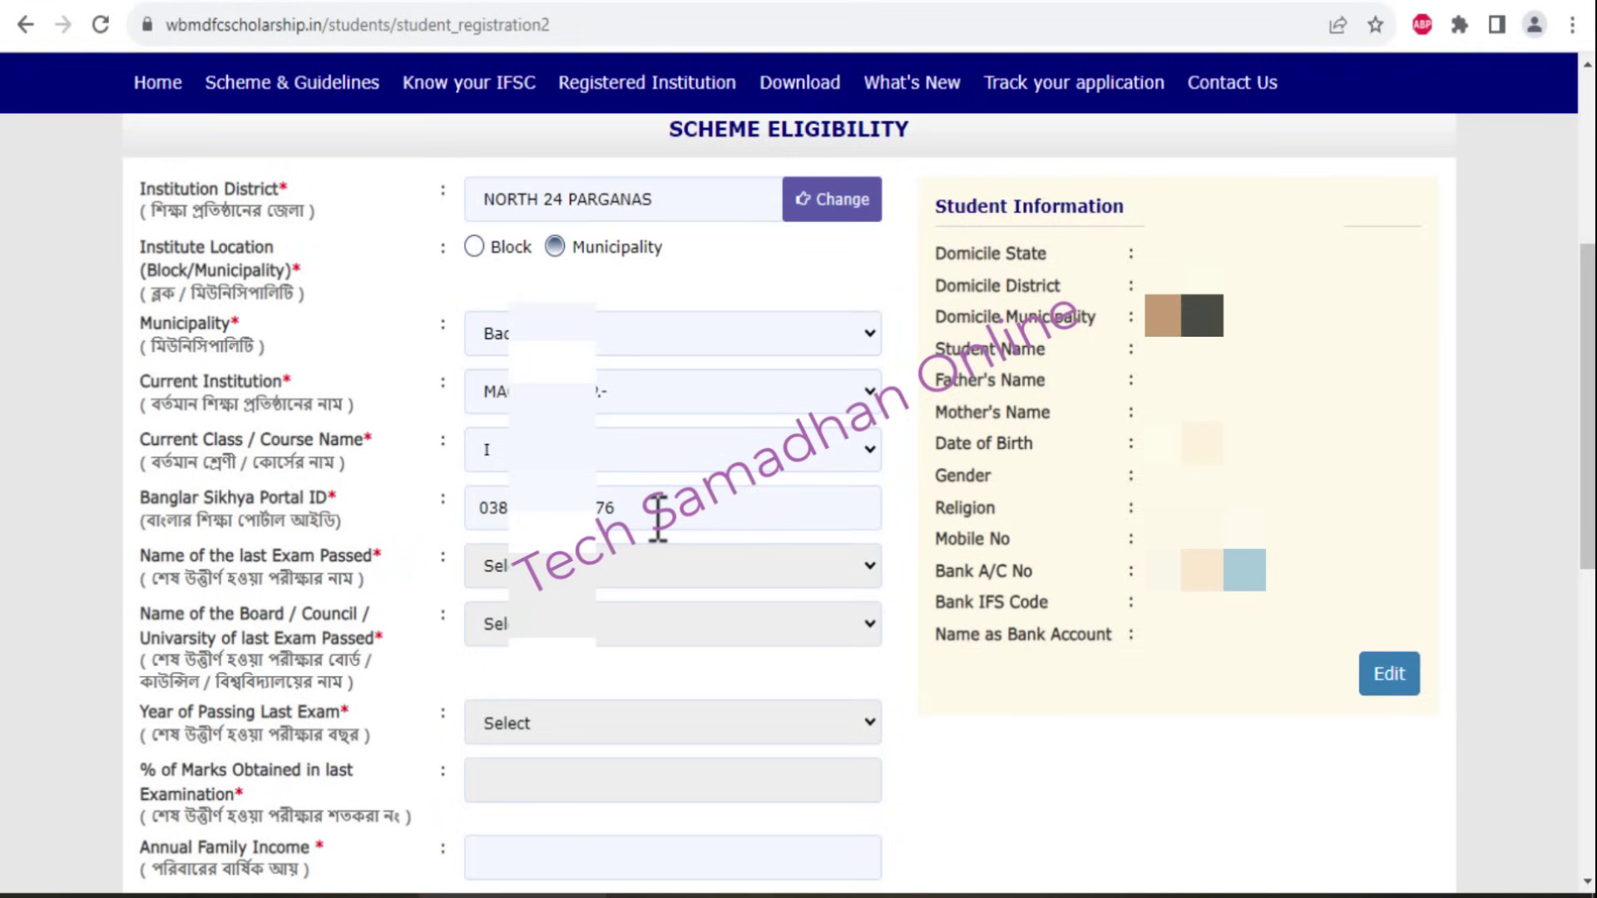
{"action": "left_click_drag", "start_coordinate": [671, 509], "coordinate": [468, 507]}
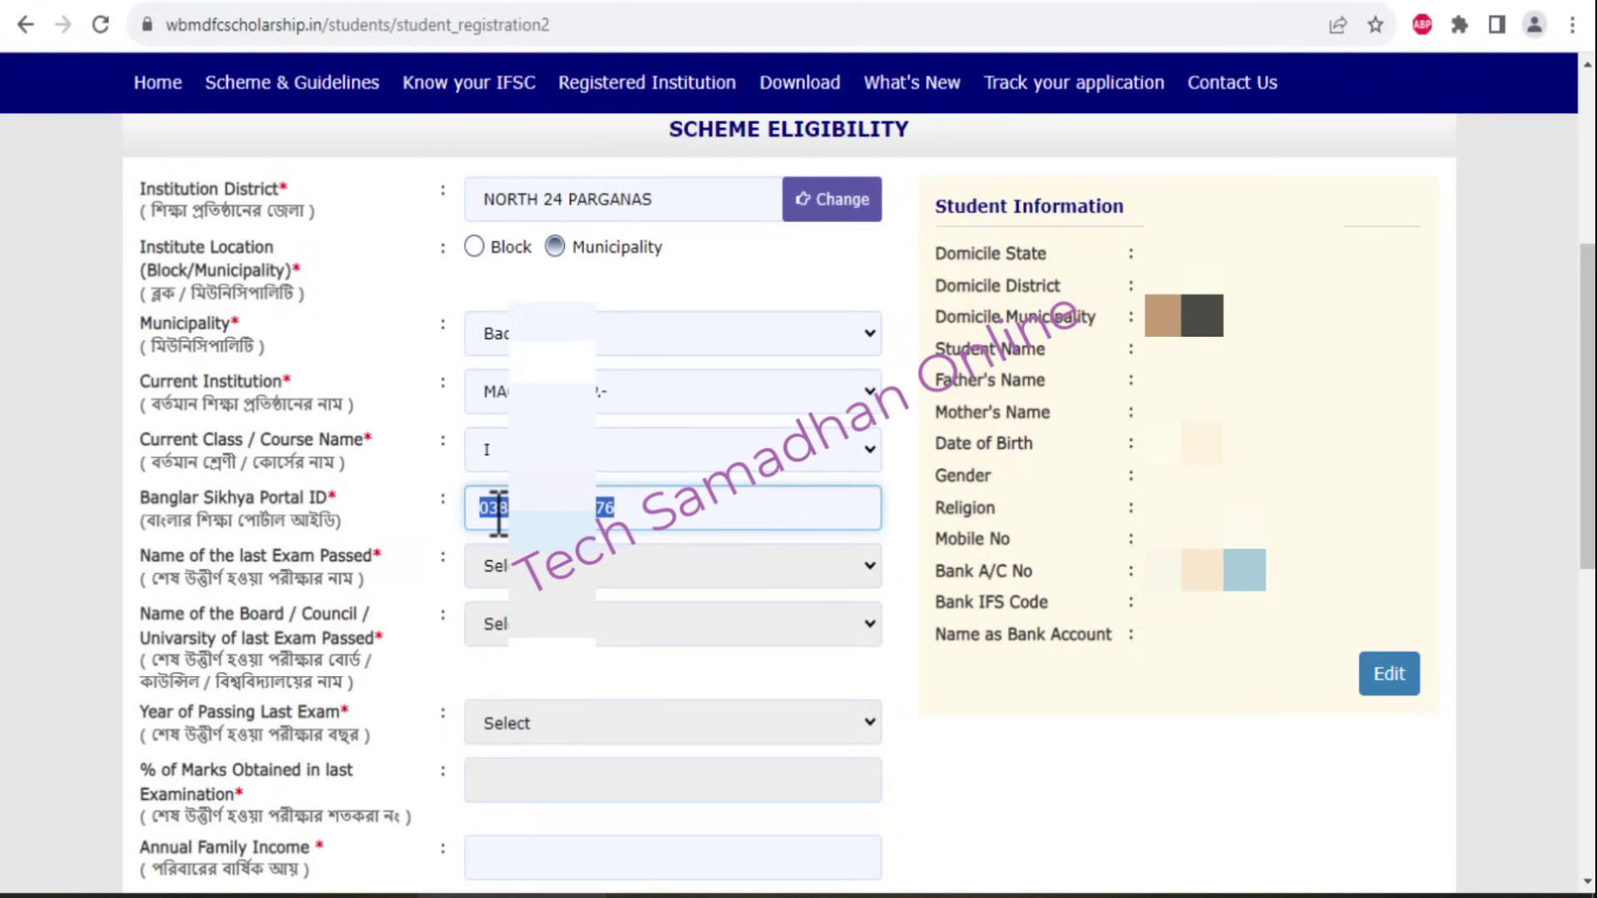
{"action": "left_click", "coordinate": [497, 511]}
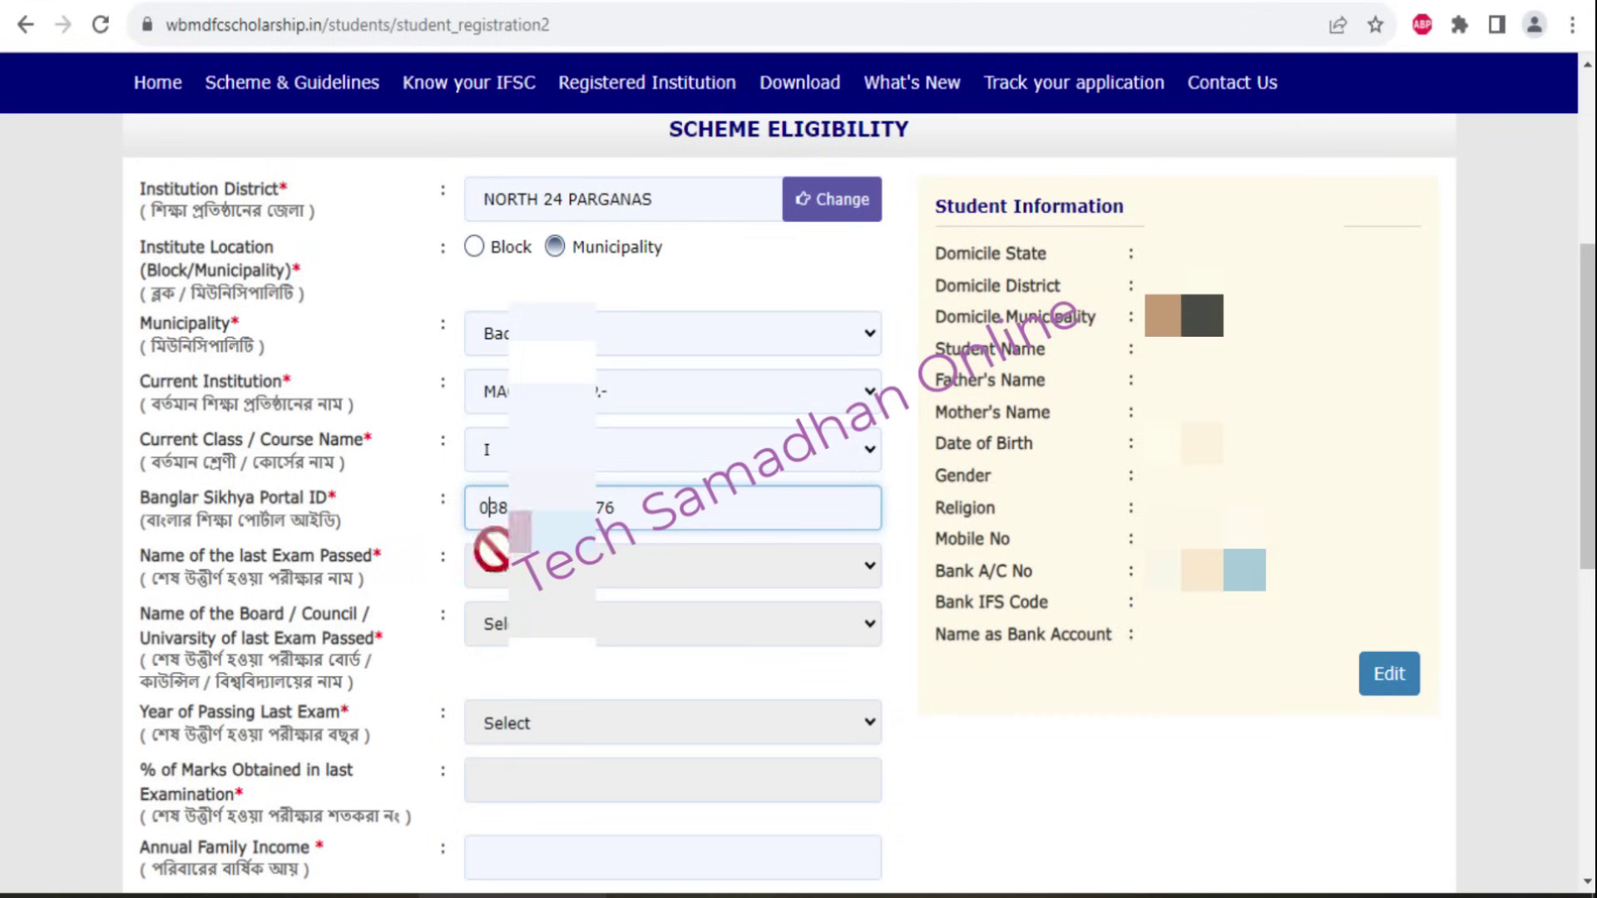
{"action": "left_click", "coordinate": [876, 645]}
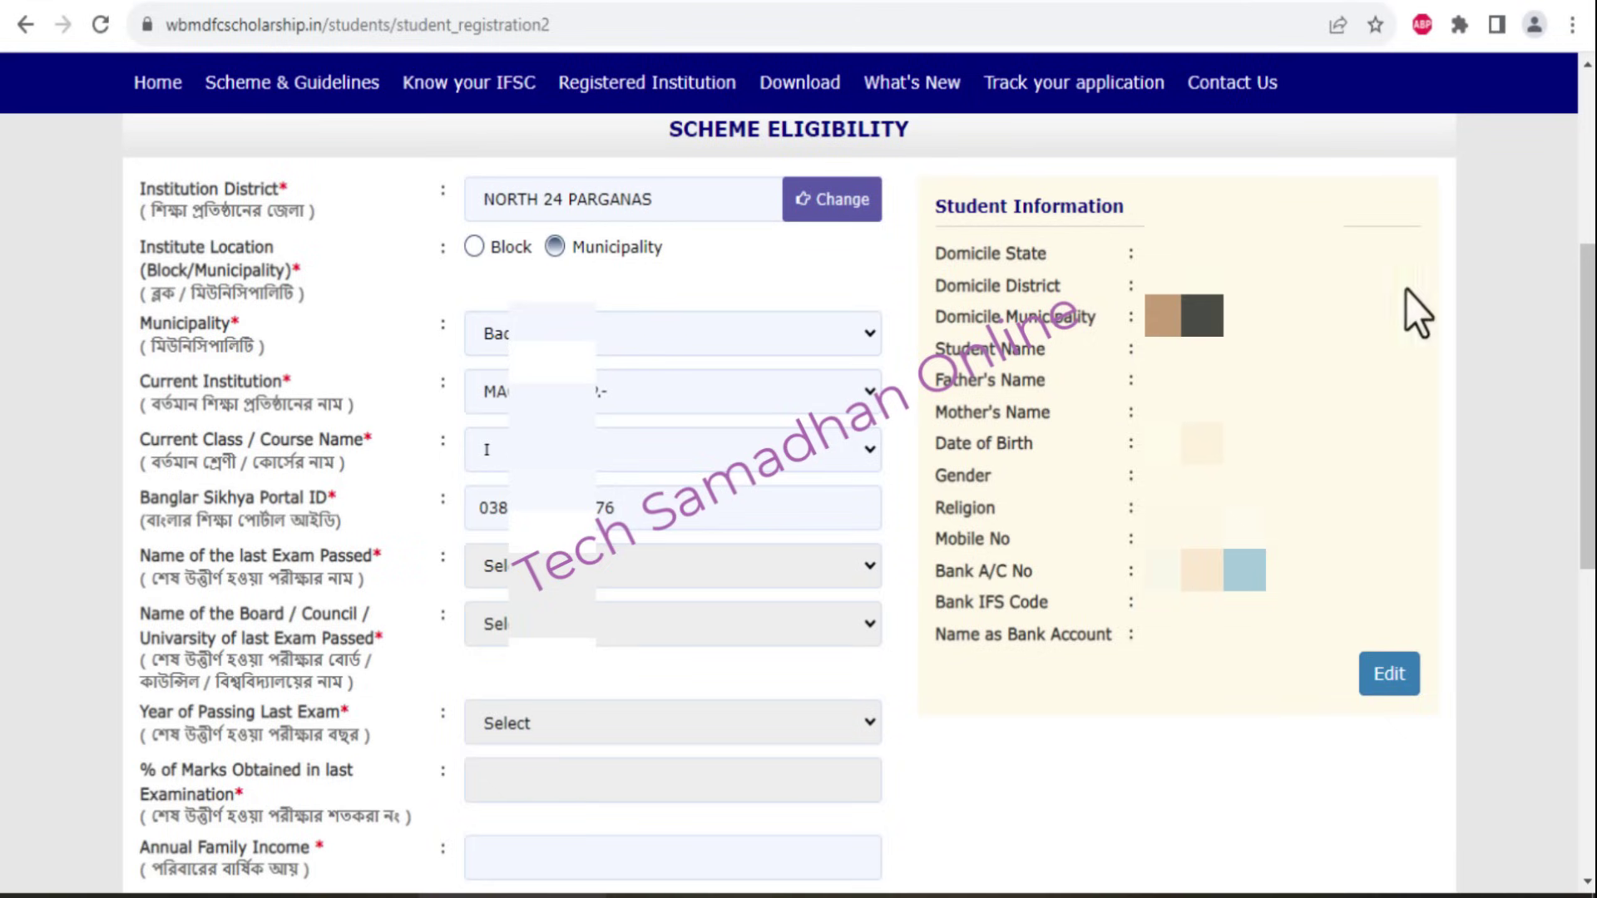
Enter 48000 as annual family income, set the password, and submit for eligibility.
{"action": "scroll", "coordinate": [998, 463], "scroll_direction": "down", "scroll_amount": 5}
{"action": "key", "text": "Tab"}
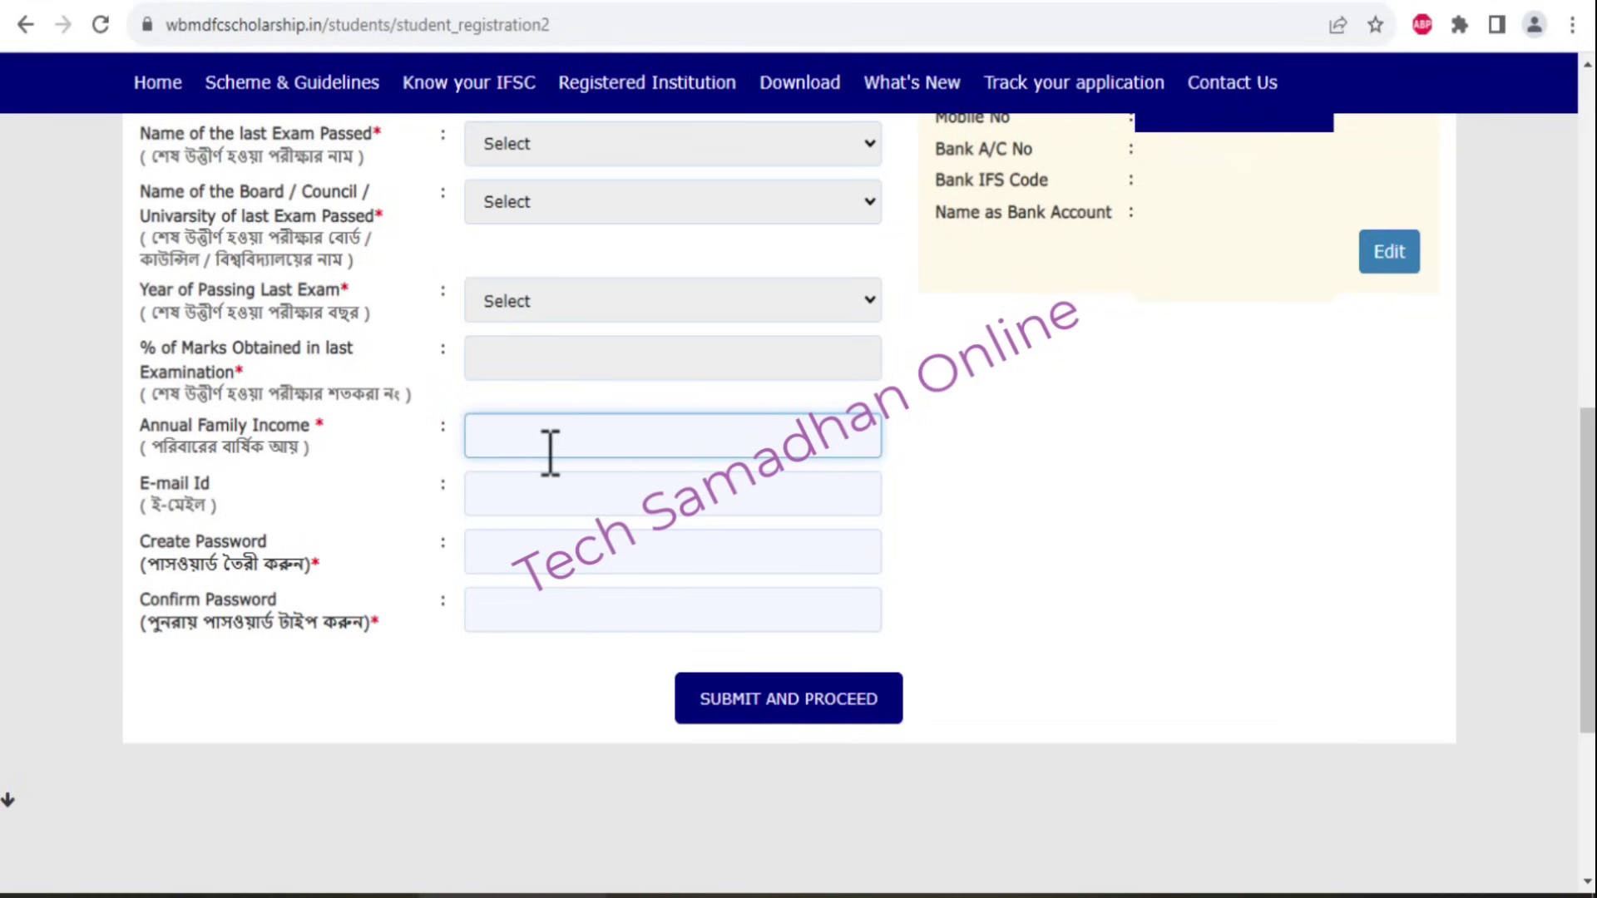
{"action": "type", "text": "48000"}
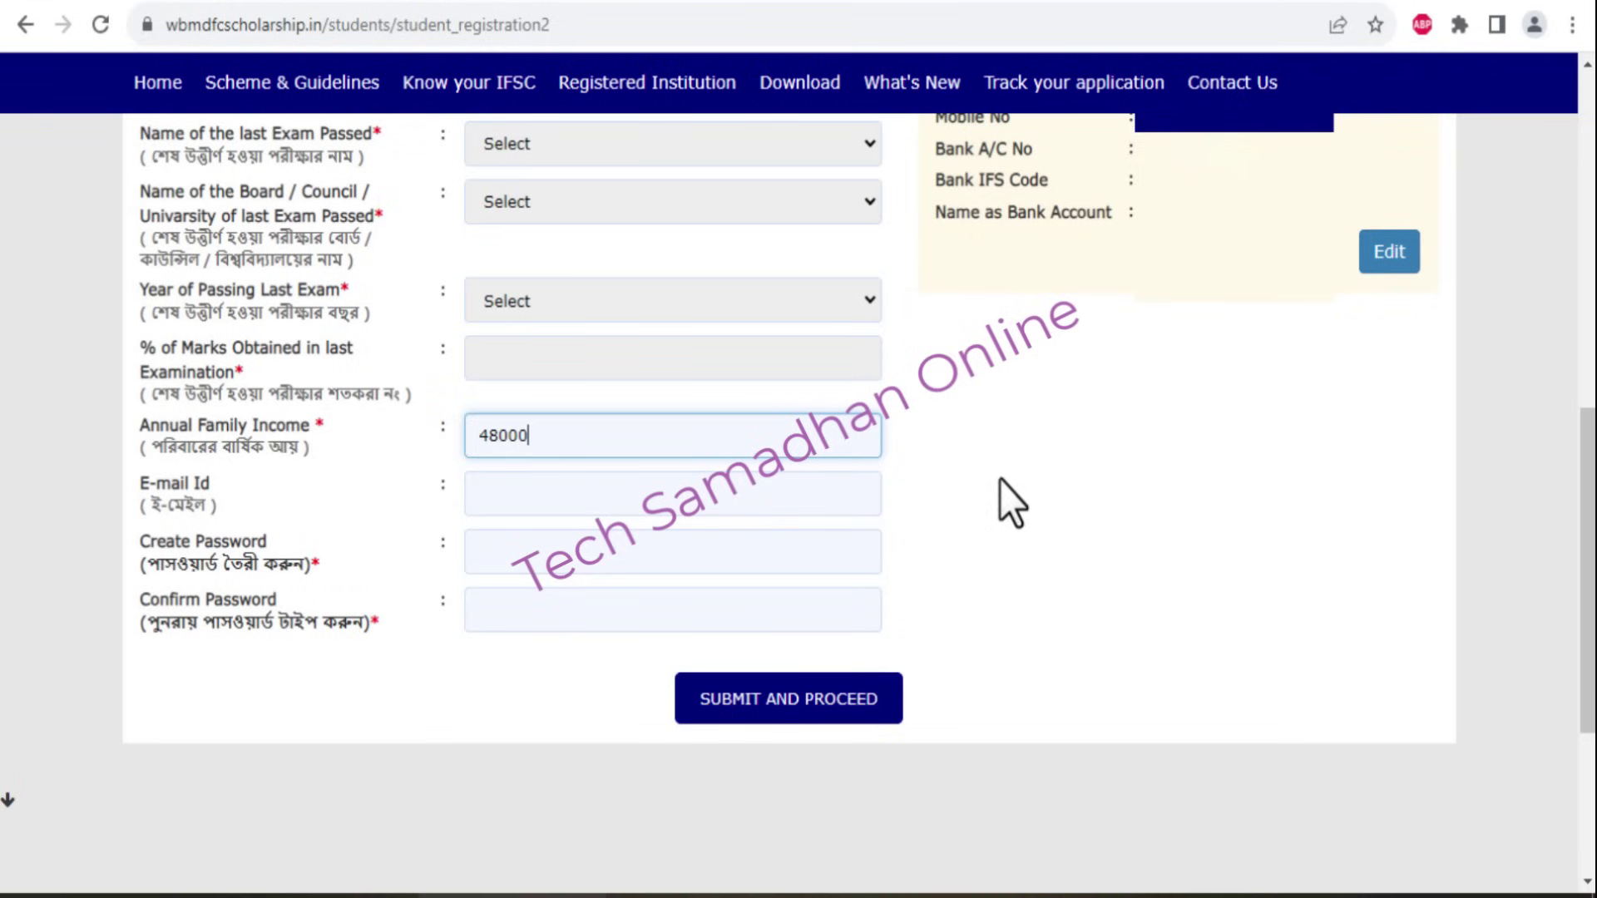
{"action": "left_click", "coordinate": [981, 499]}
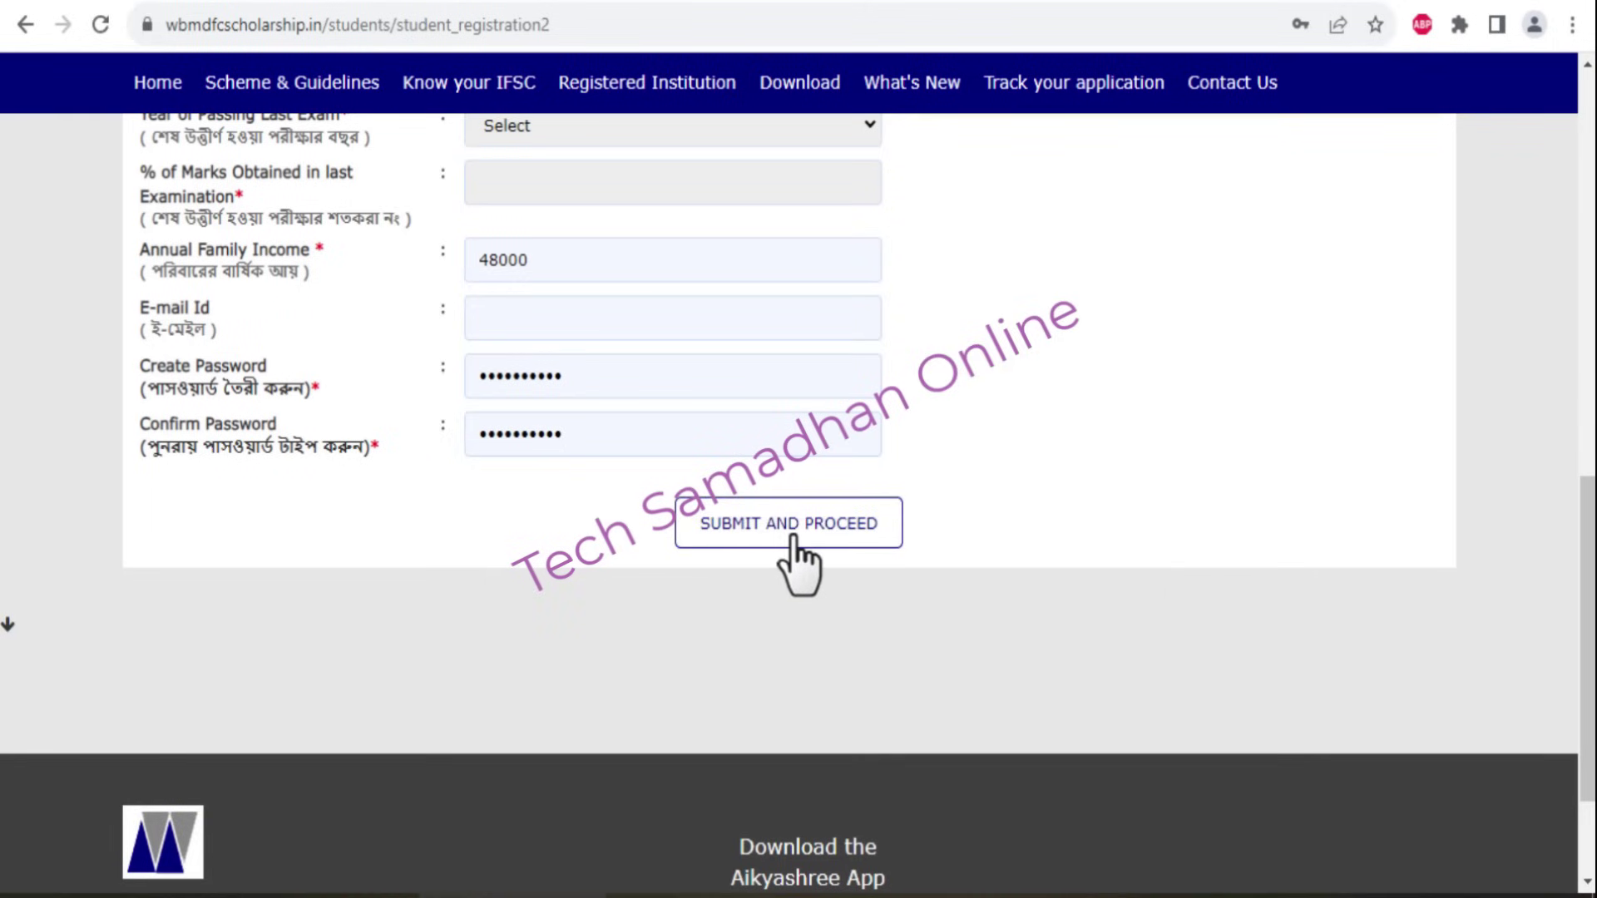
{"action": "left_click", "coordinate": [844, 541]}
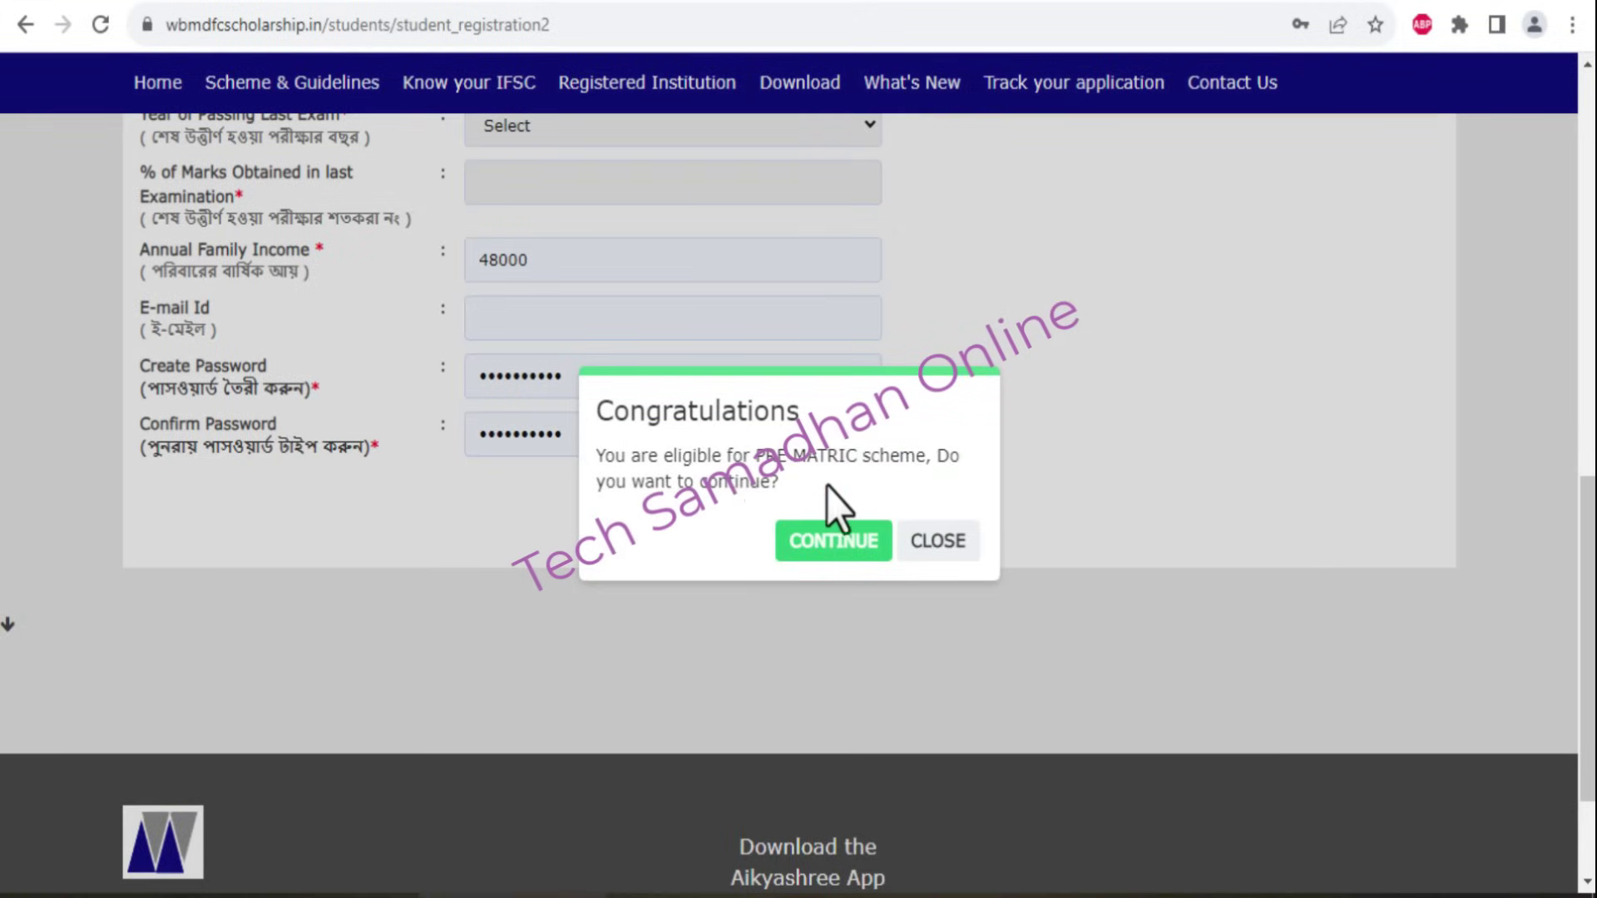
Continue past the Congratulations dialog, copy the new application ID, and go to Login.
{"action": "left_click", "coordinate": [808, 549]}
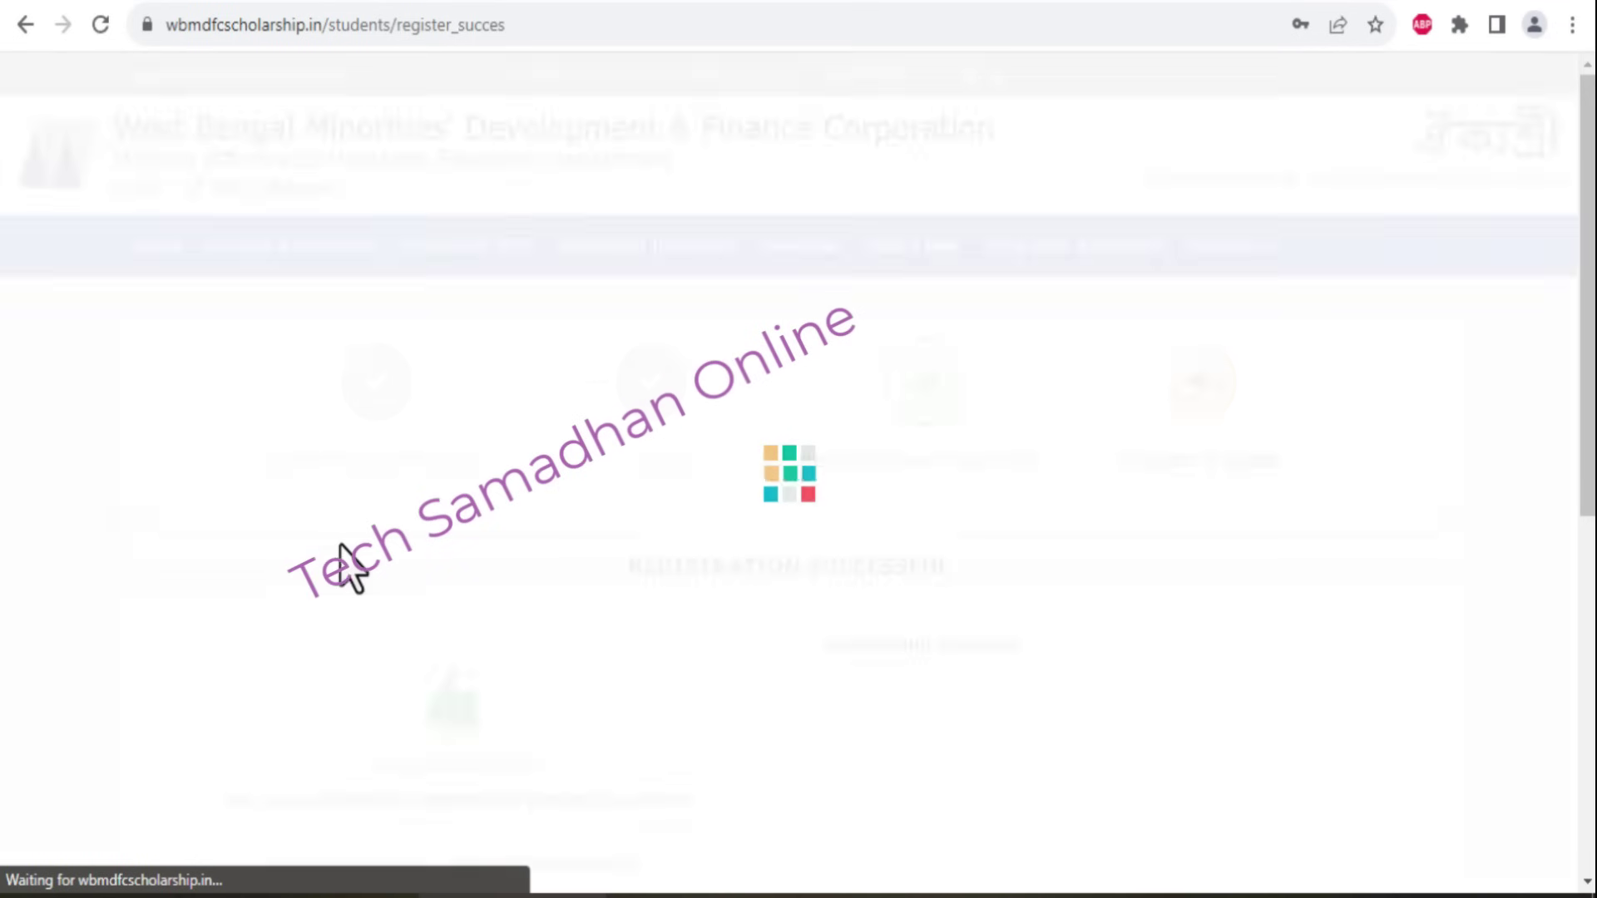
{"action": "scroll", "coordinate": [1016, 656], "scroll_direction": "down", "scroll_amount": 1}
{"action": "scroll", "coordinate": [1016, 655], "scroll_direction": "down", "scroll_amount": 4}
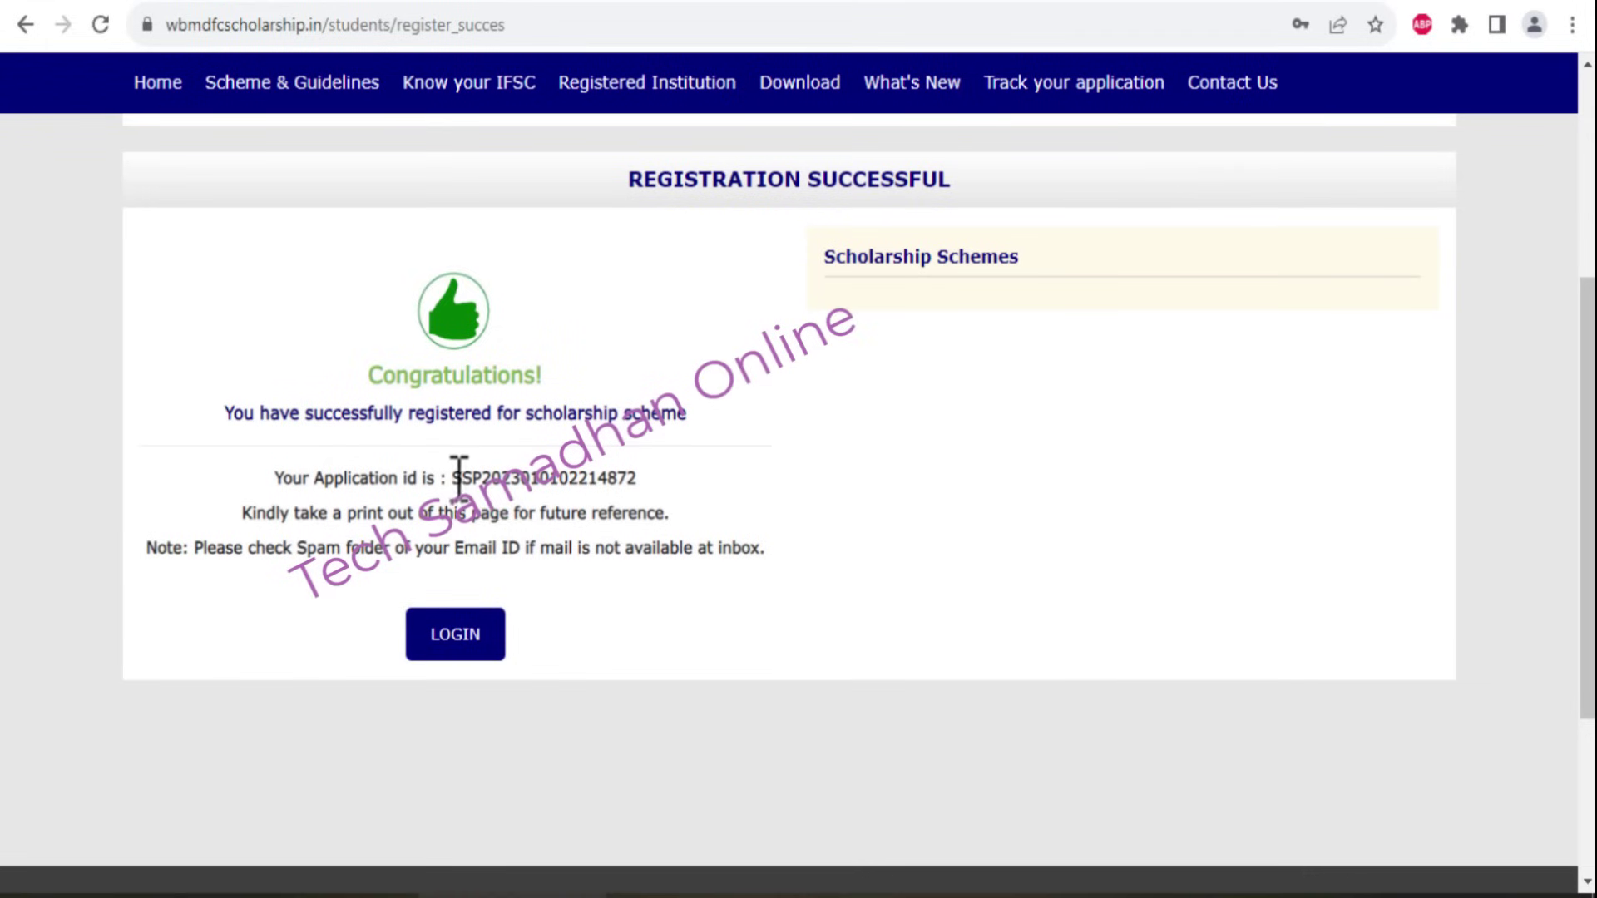
{"action": "left_click_drag", "start_coordinate": [454, 478], "coordinate": [638, 478]}
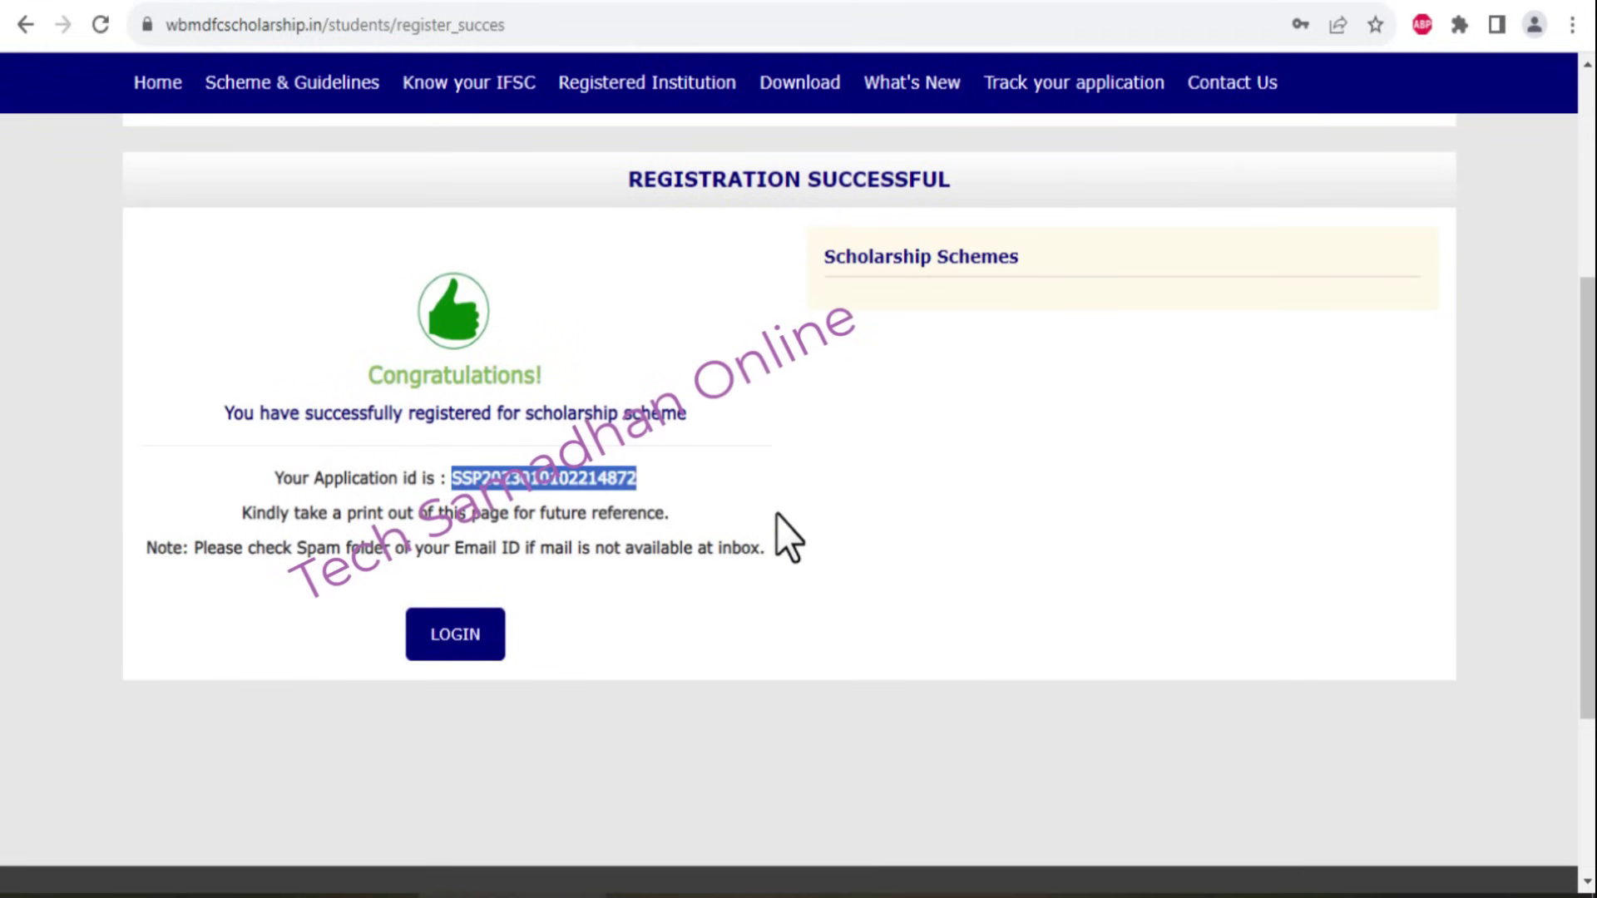
{"action": "left_click", "coordinate": [443, 653]}
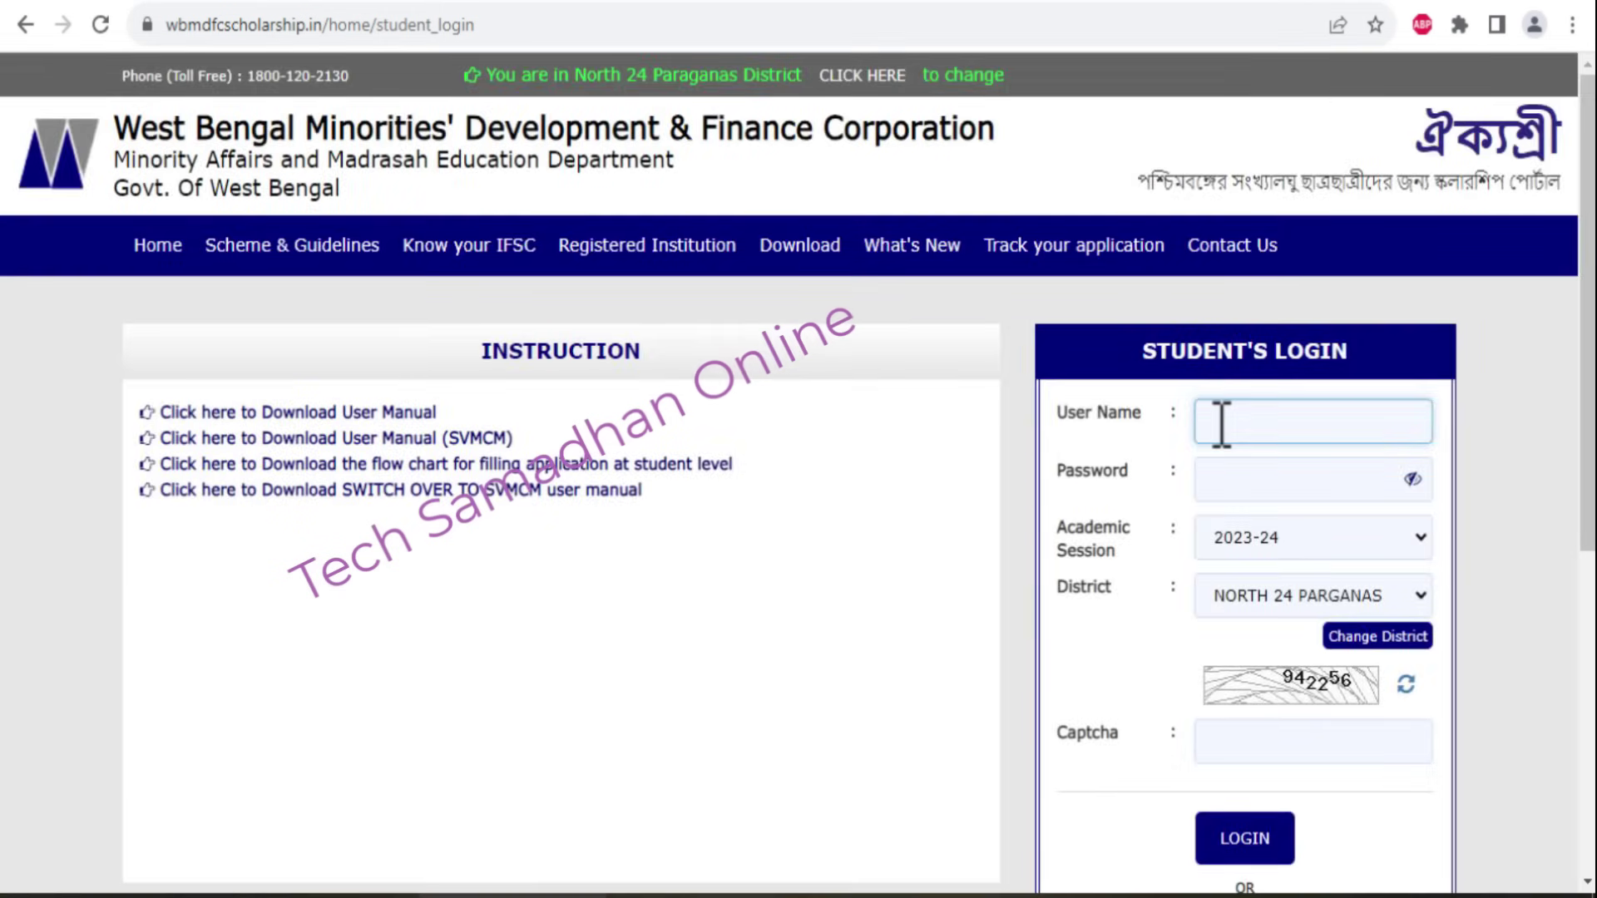
Sign in using the copied application ID as user name, the account password and captcha.
{"action": "key", "text": "ctrl+v"}
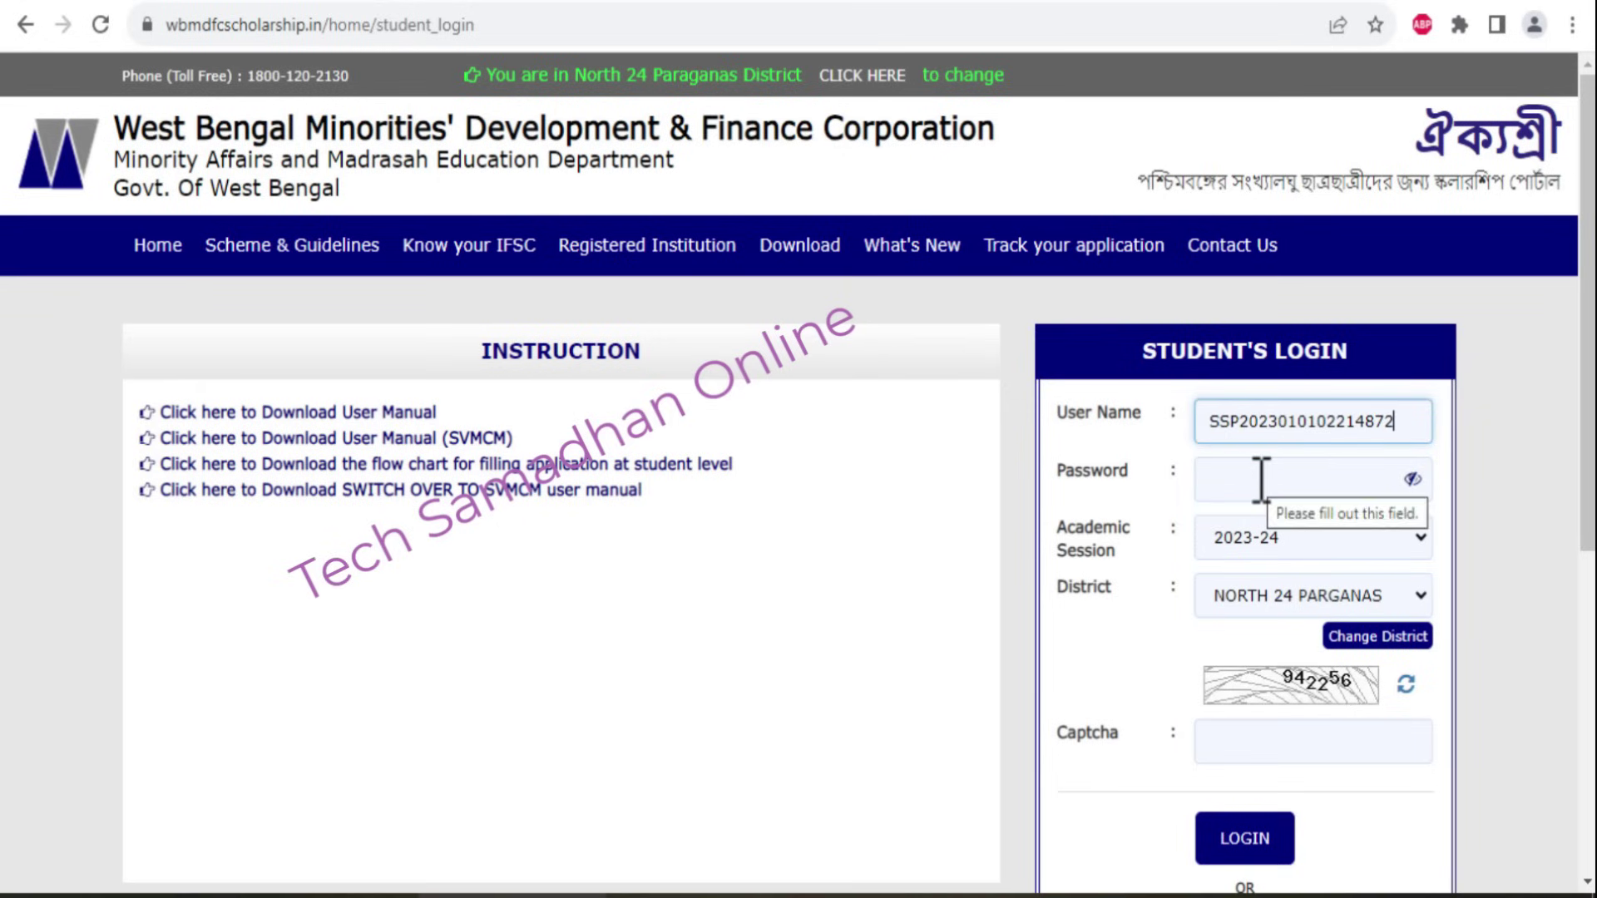
{"action": "left_click", "coordinate": [1261, 480]}
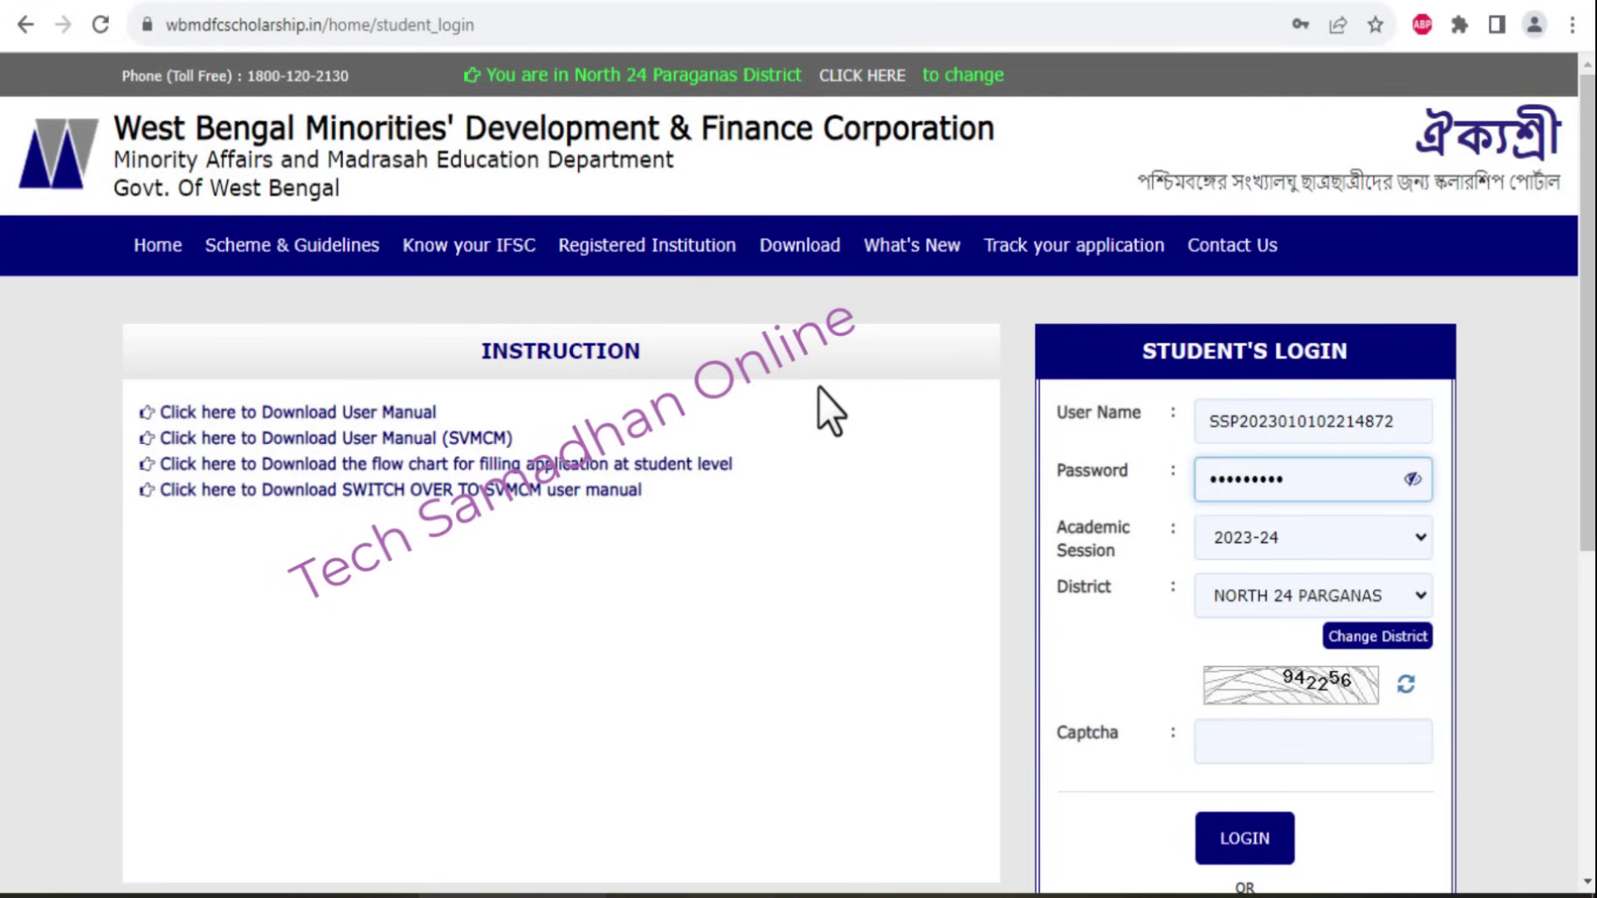
{"action": "left_click", "coordinate": [1233, 731]}
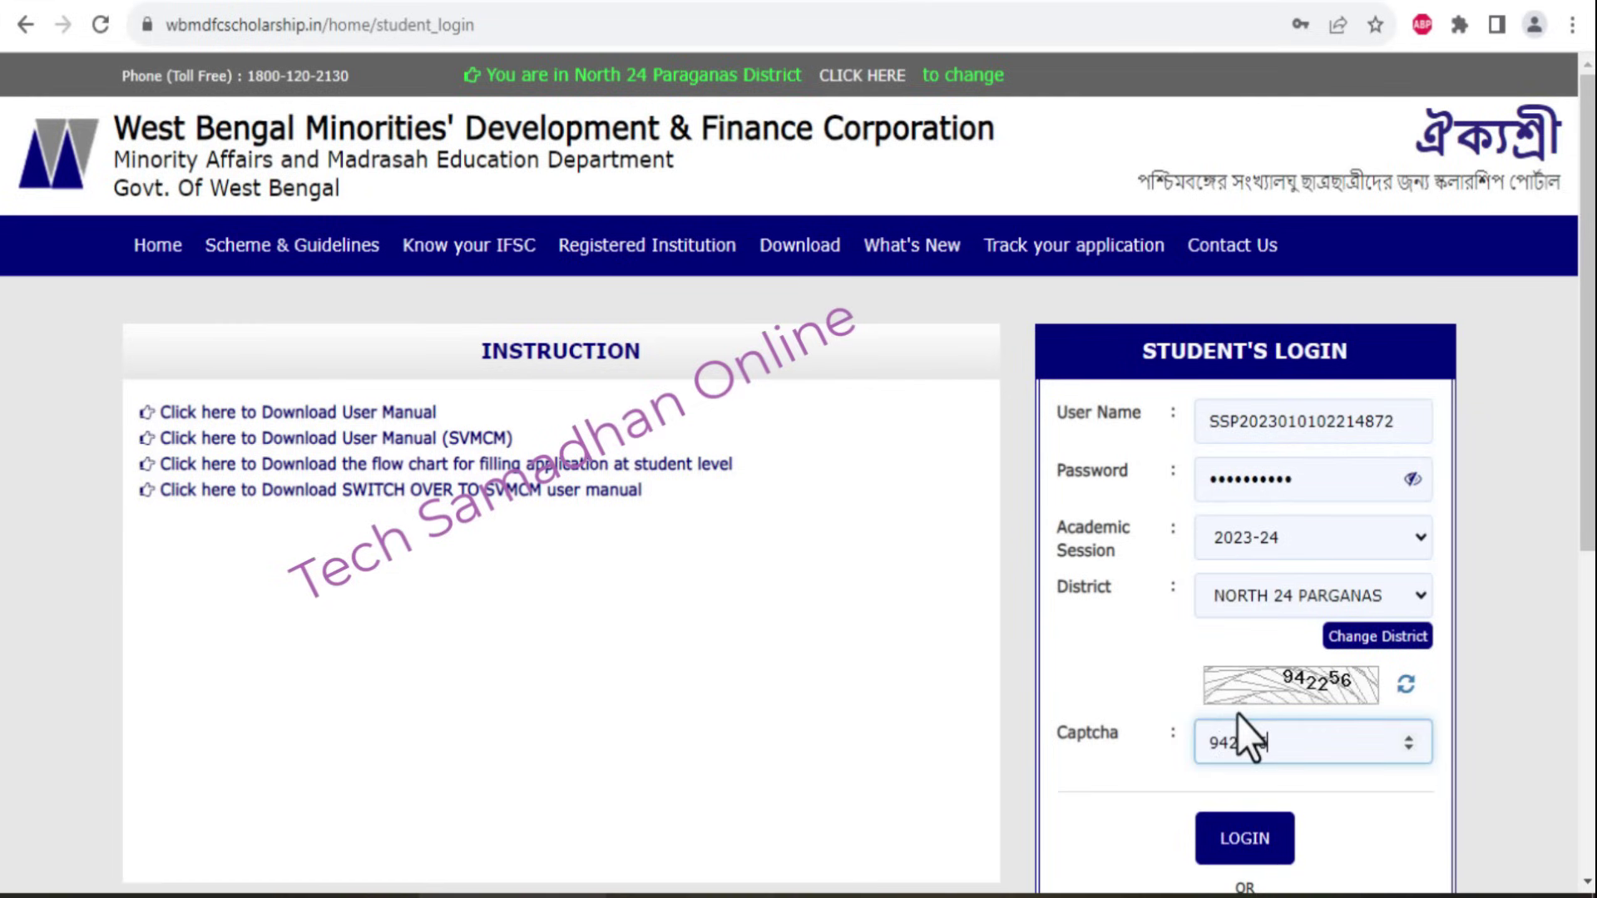
{"action": "left_click", "coordinate": [1246, 846]}
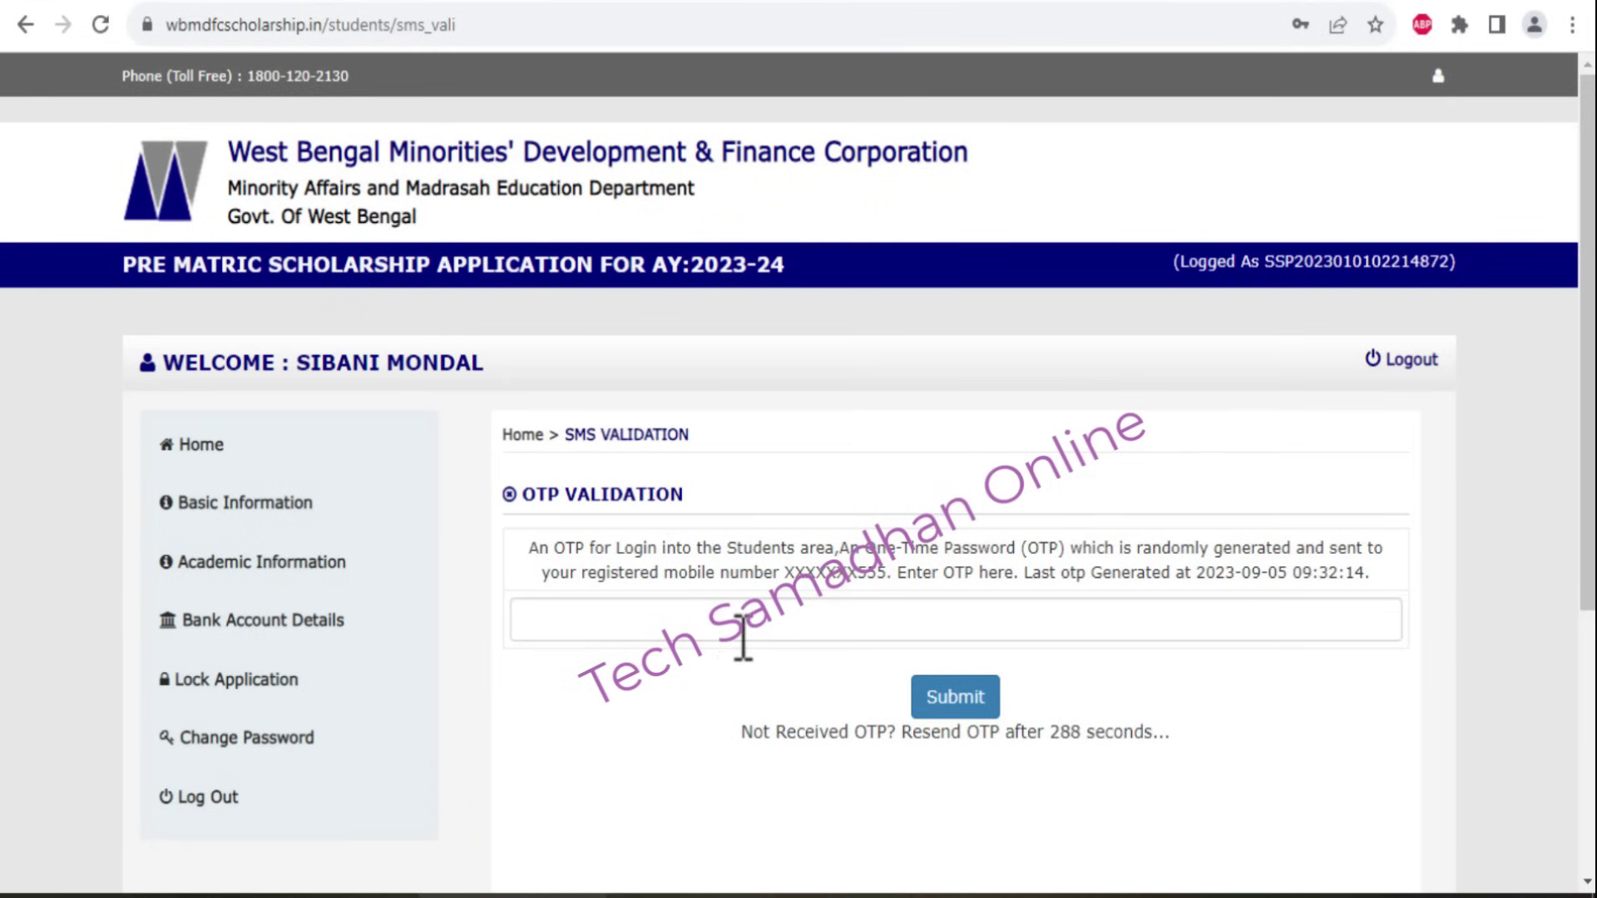
Enter the six-digit SMS one-time password in the OTP Validation field and submit it.
{"action": "left_click", "coordinate": [701, 630]}
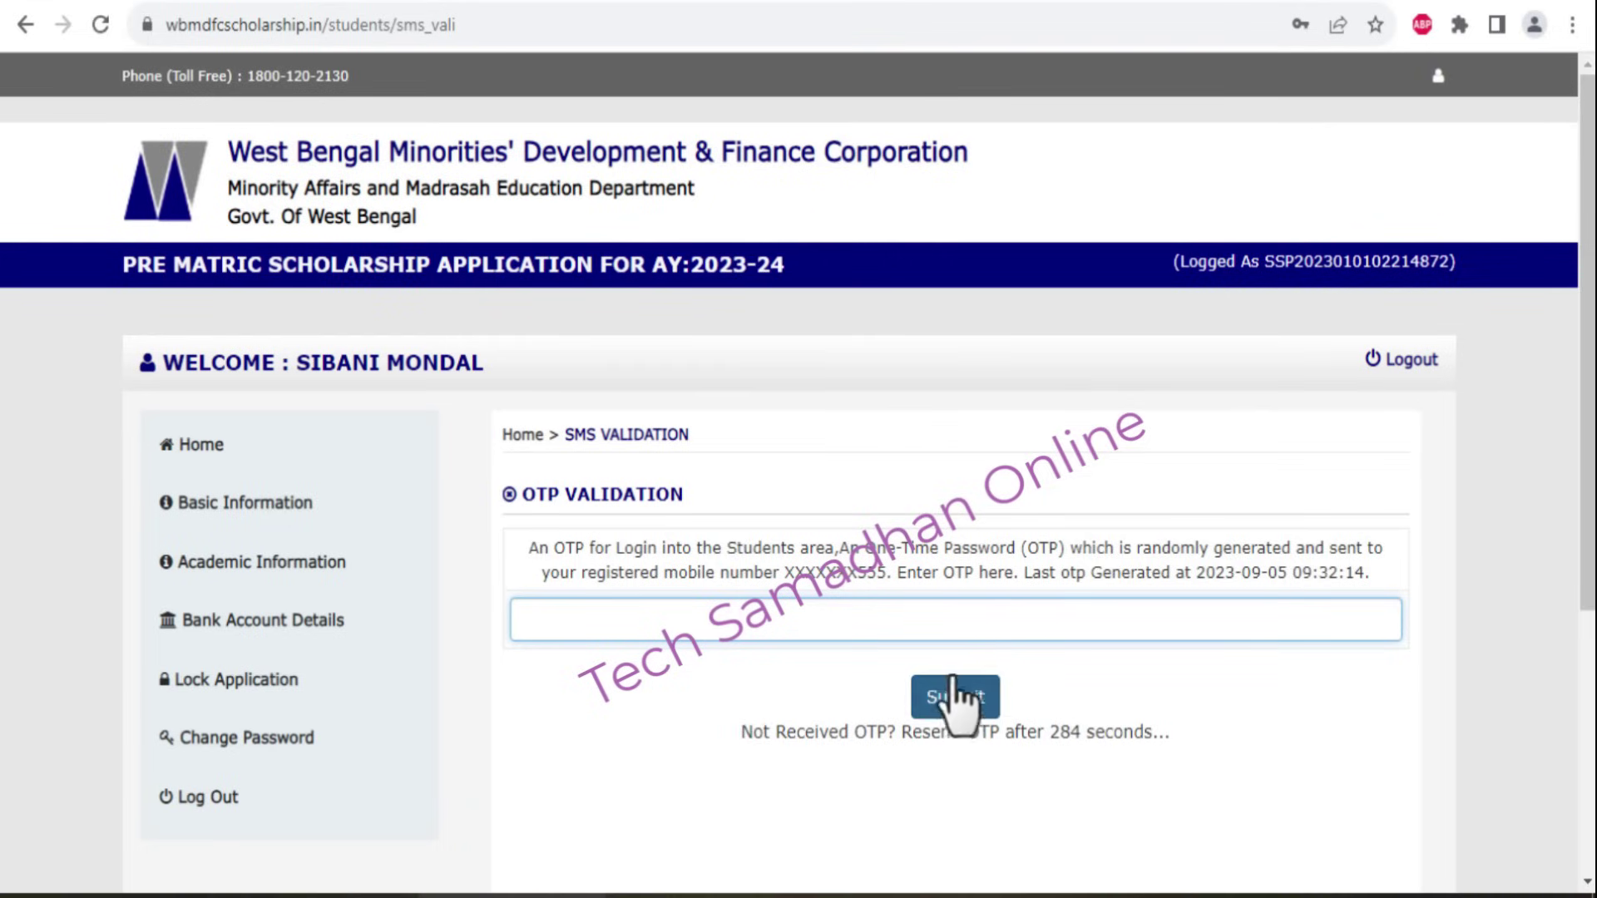
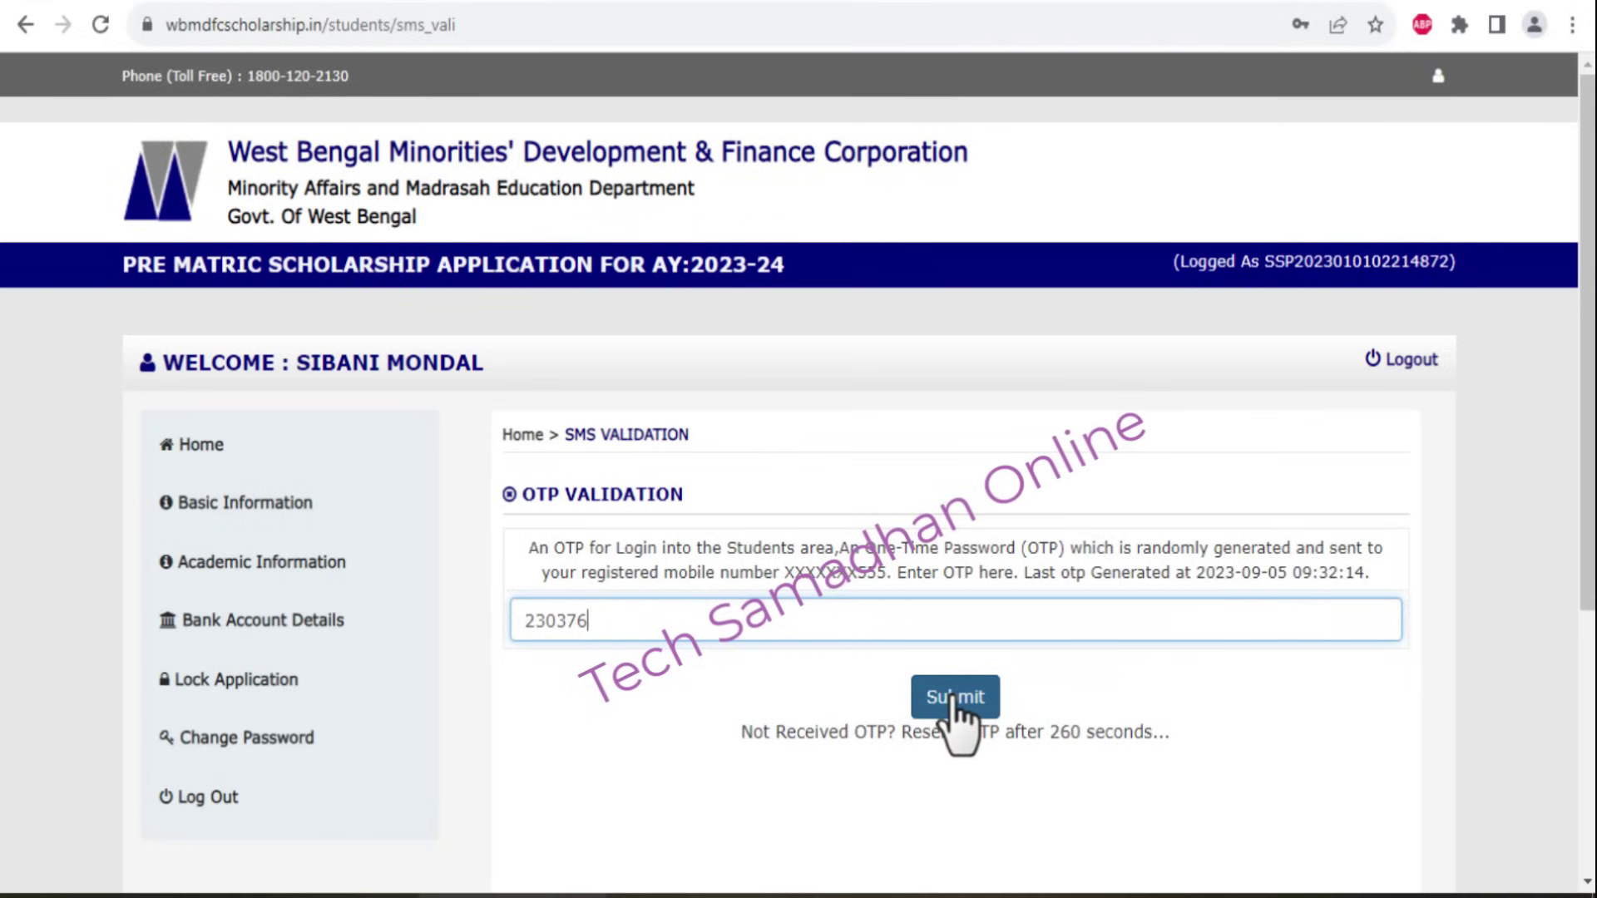
{"action": "left_click", "coordinate": [948, 701]}
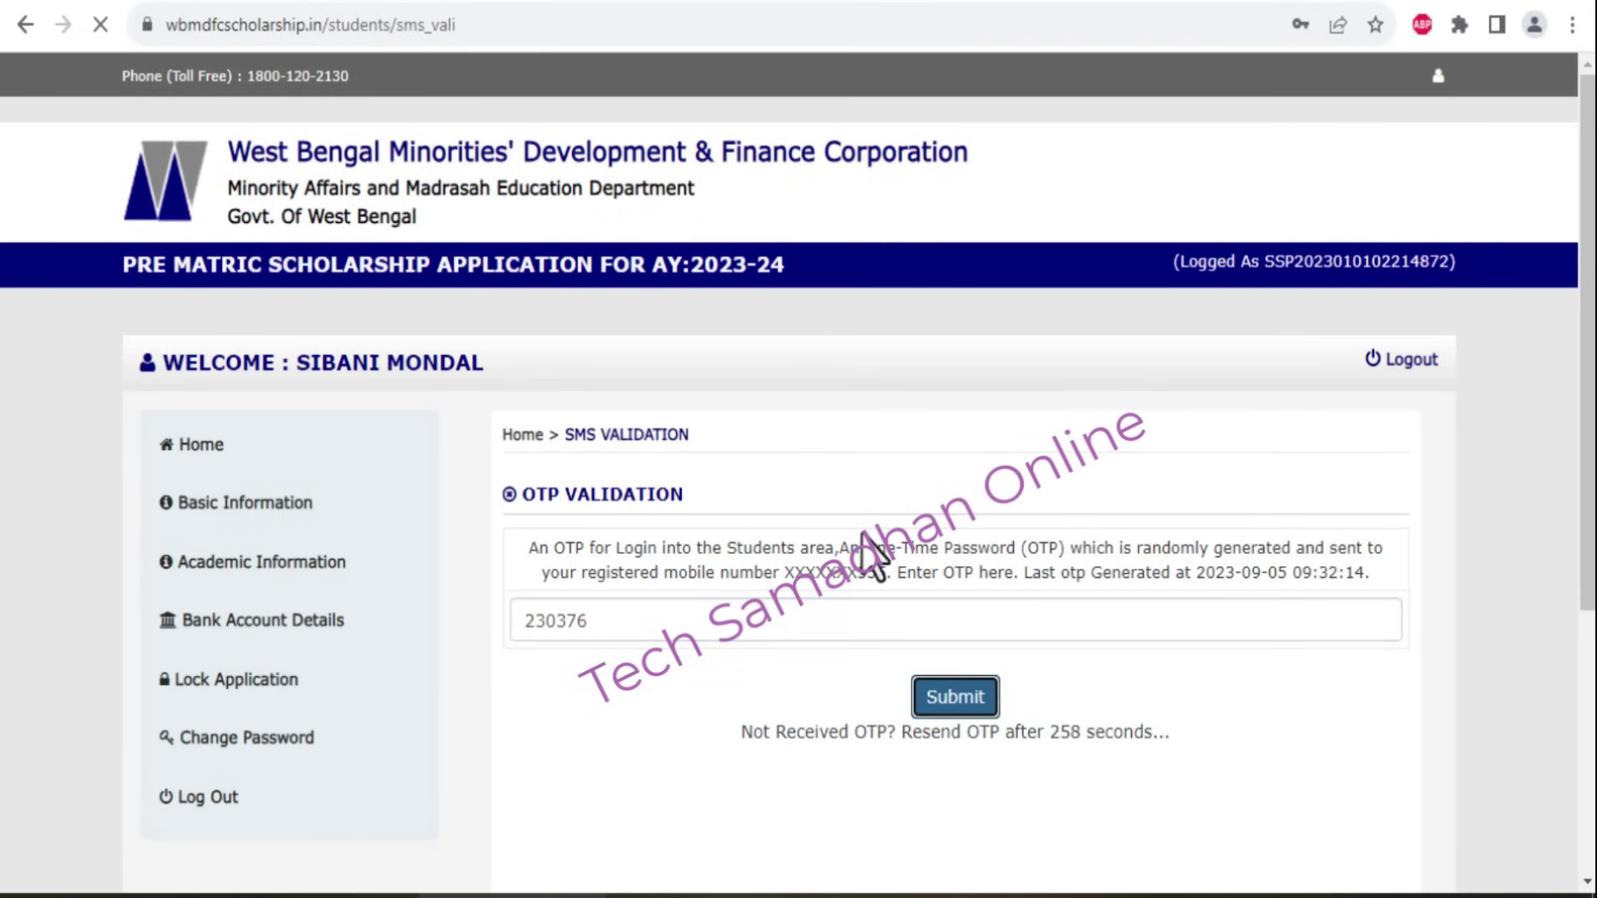